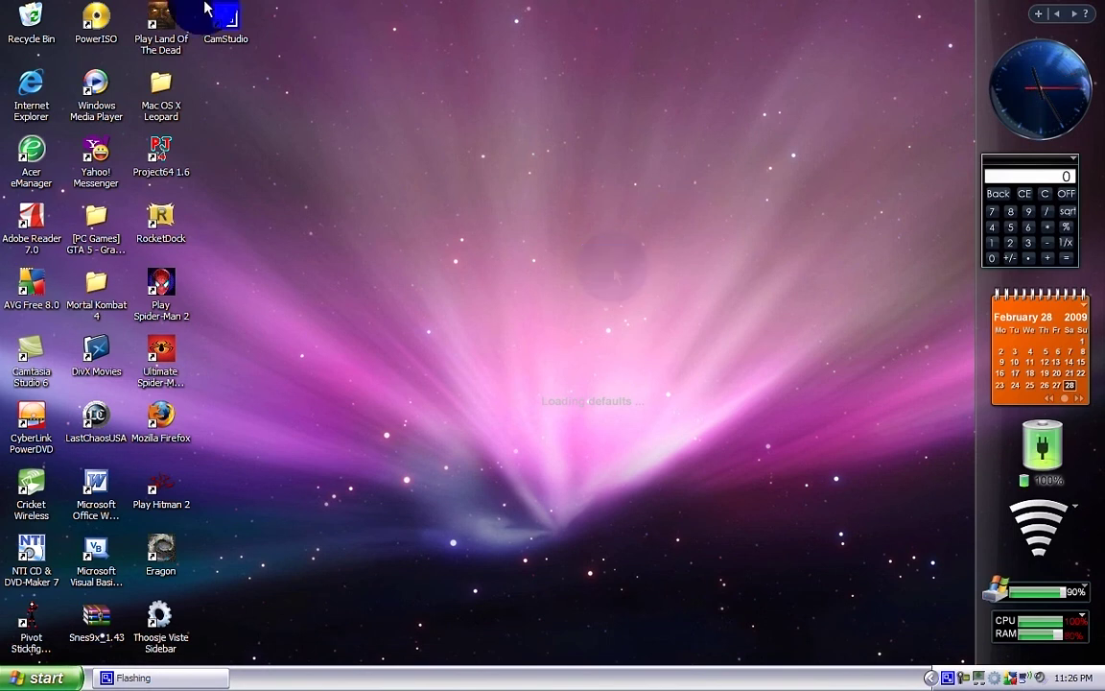
left_click(233, 26)
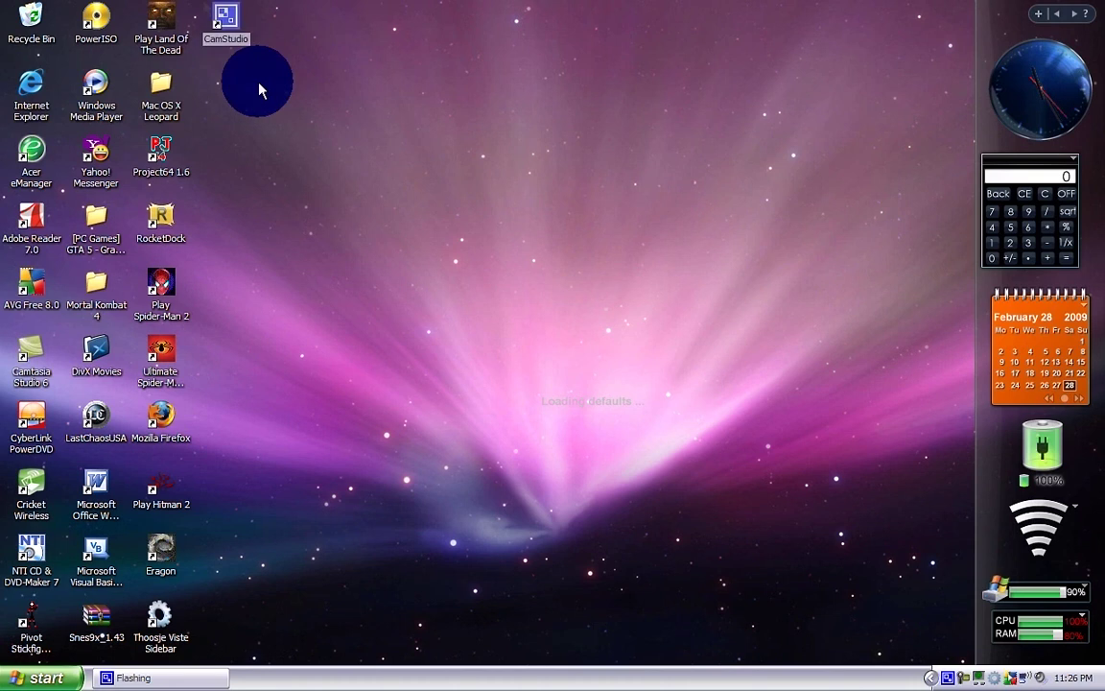
left_click(286, 88)
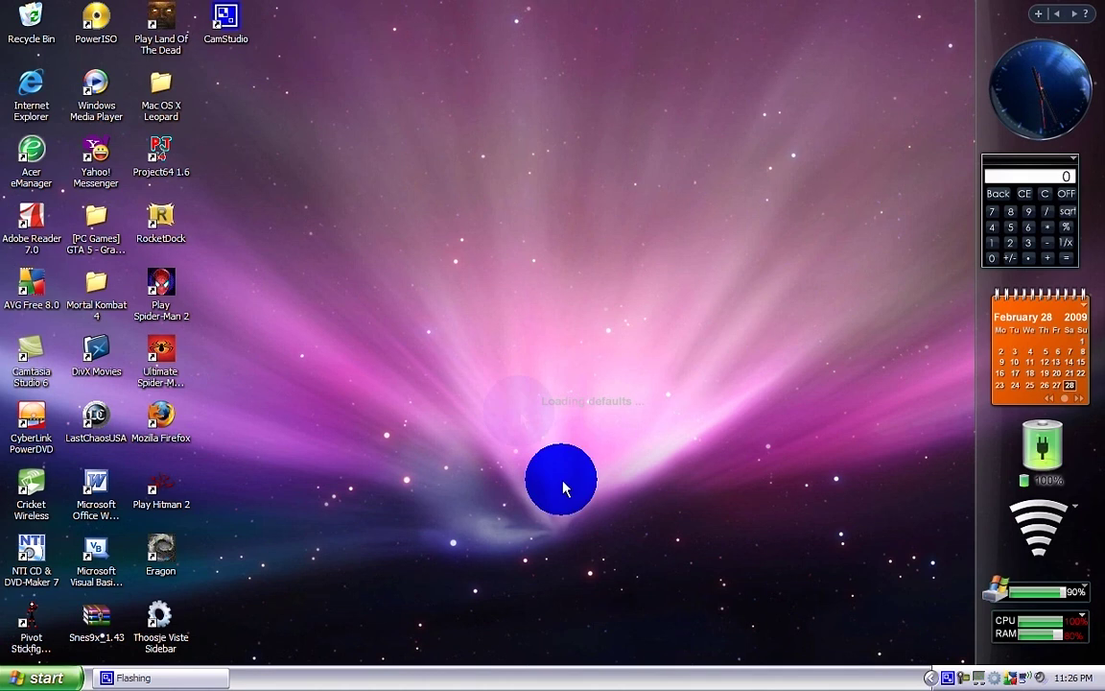
- Switch to Firefox and open the RocketDock website at rocketdock.com
left_click(888, 669)
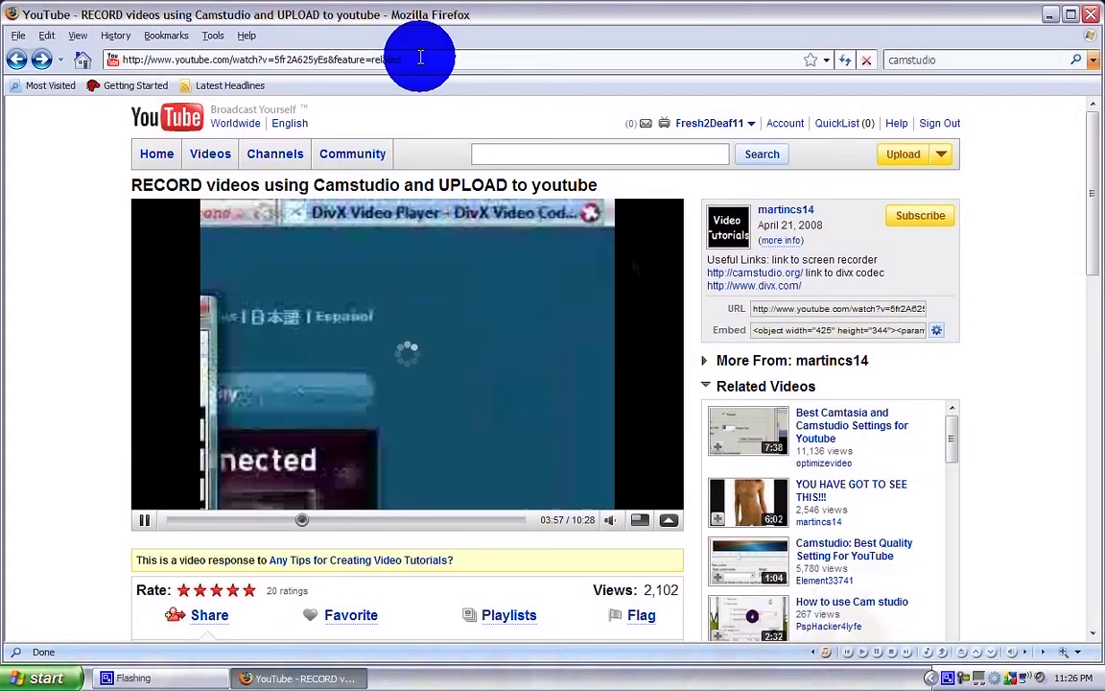
left_click(420, 57)
type("rock")
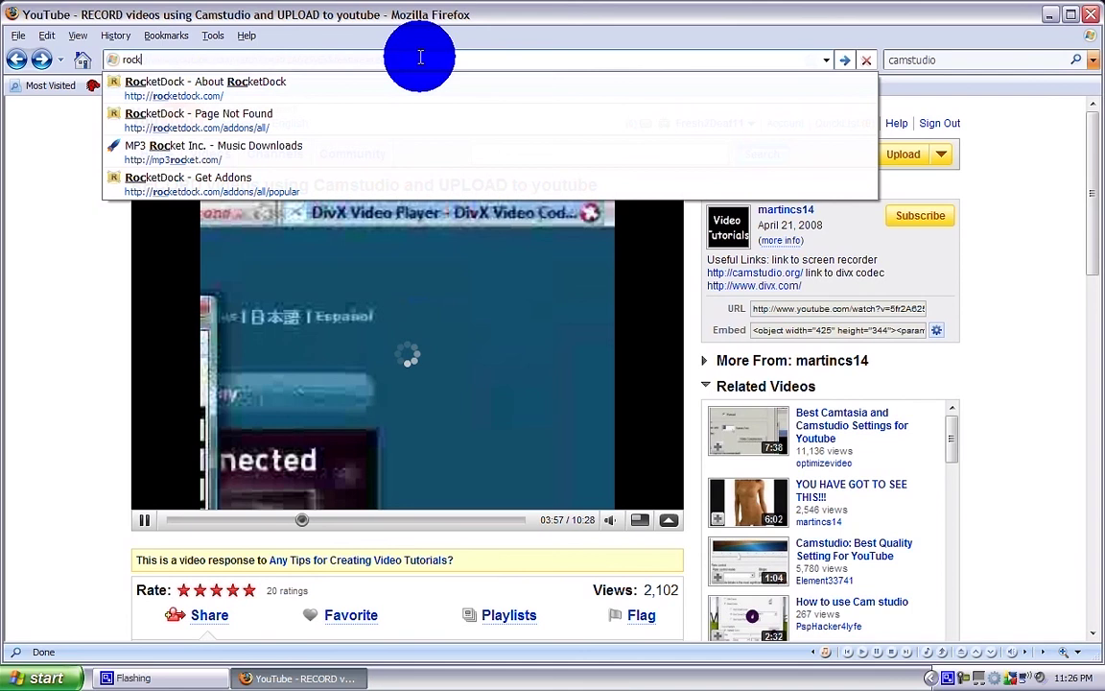
key("Down")
key("Return")
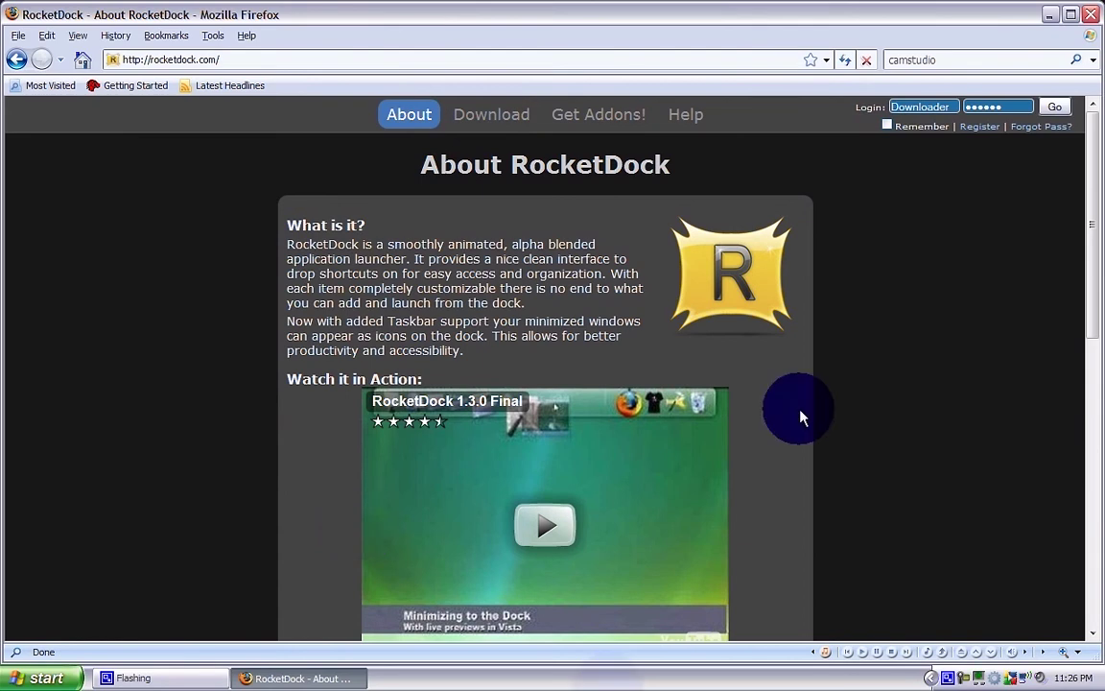
- Request the latest version 1.3.5 installer from the site's download page, but cancel saving the file
left_click(489, 125)
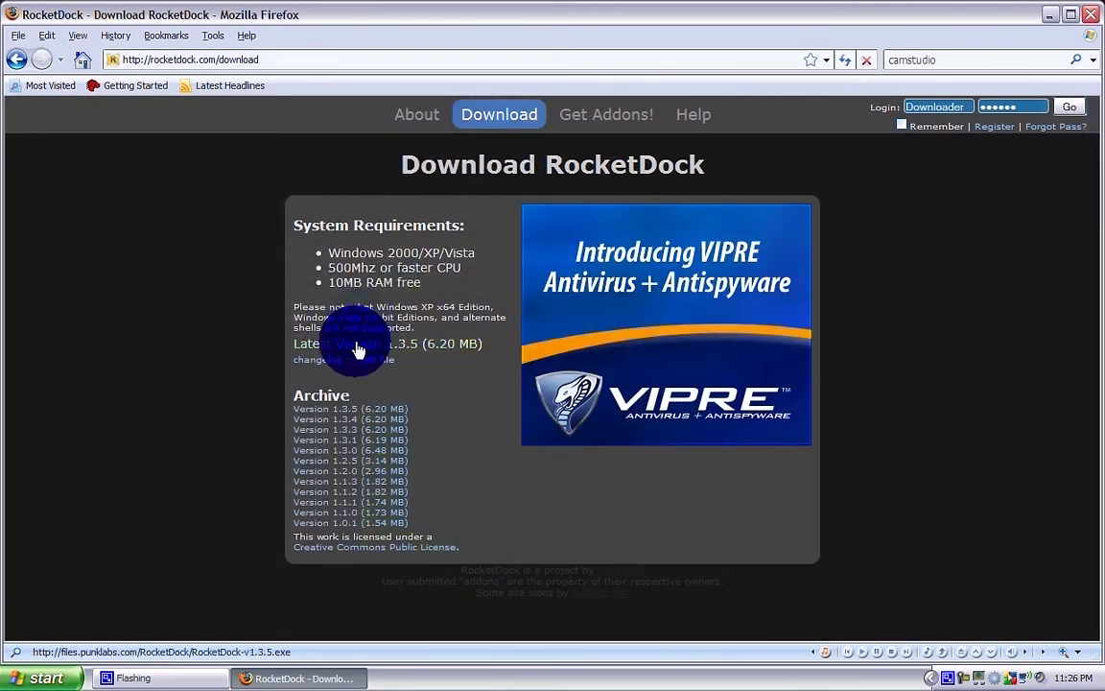
left_click(423, 345)
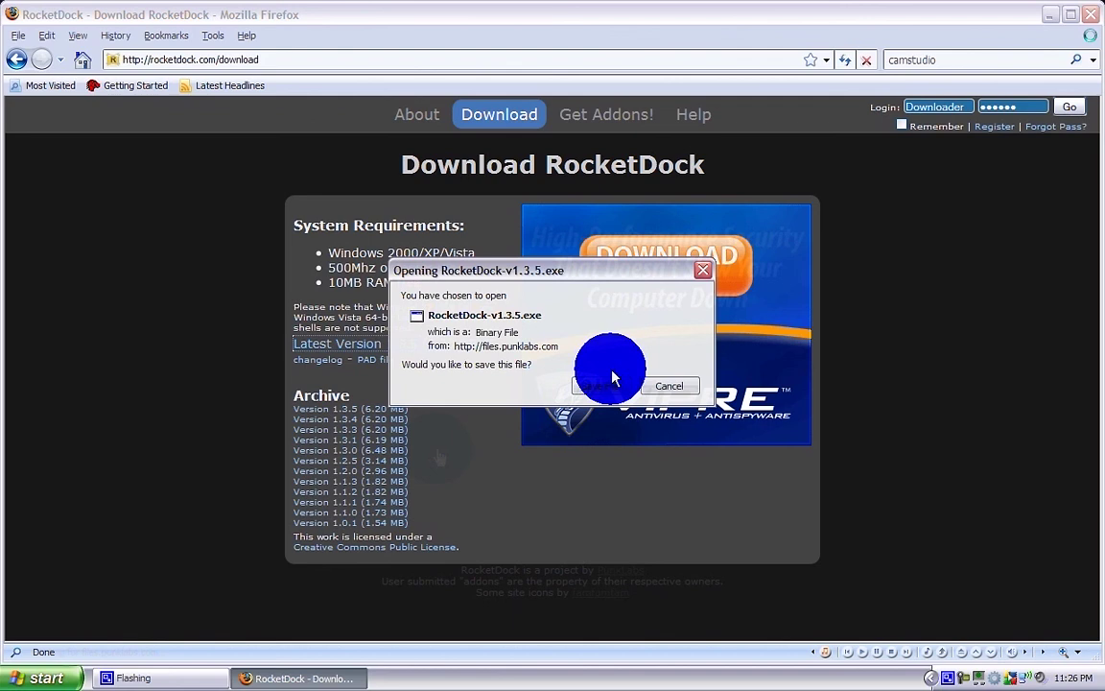
left_click(614, 380)
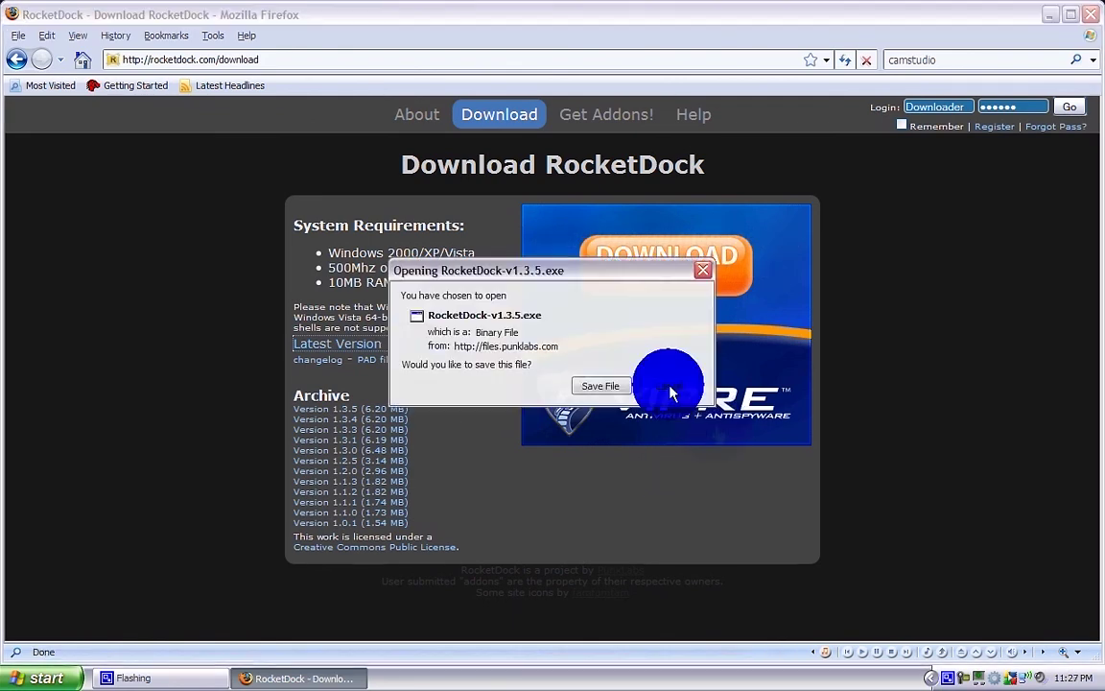
left_click(669, 387)
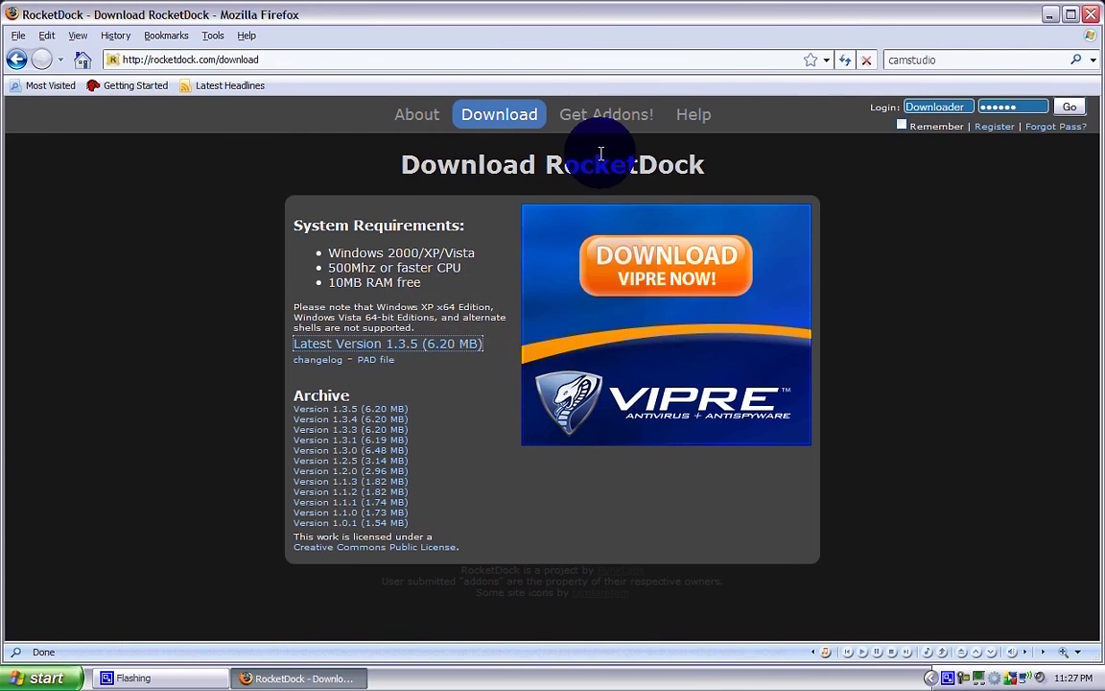
- Open RocketDock's dock settings and review the General, Position, Icons and Behavior options
mouse_move(309, 677)
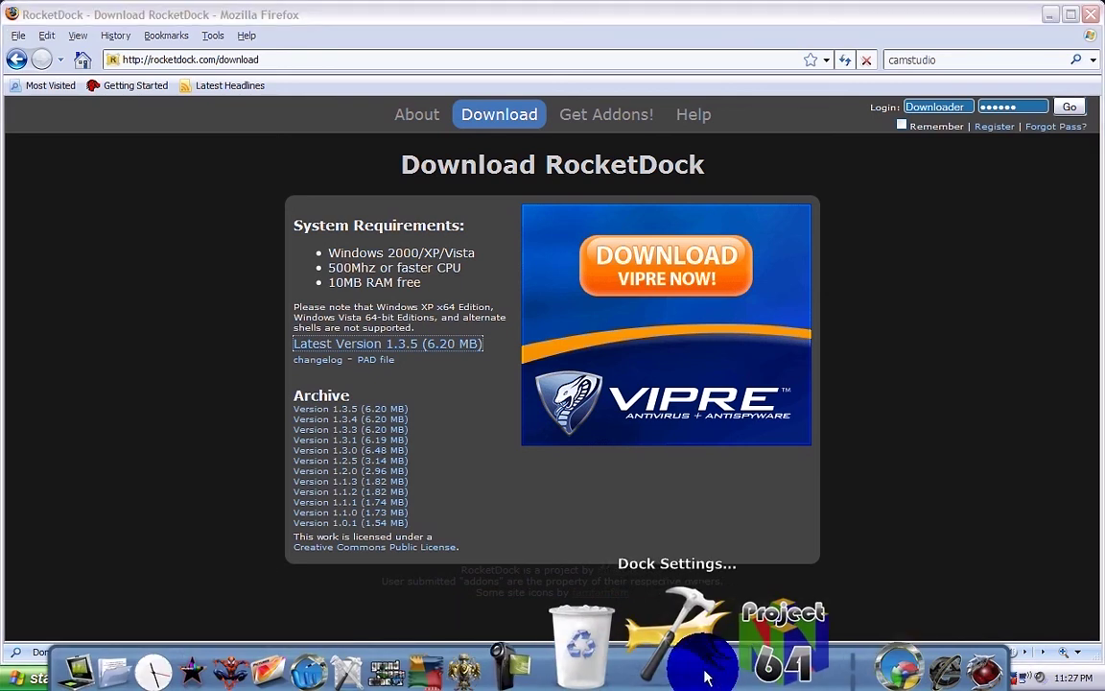
left_click(705, 678)
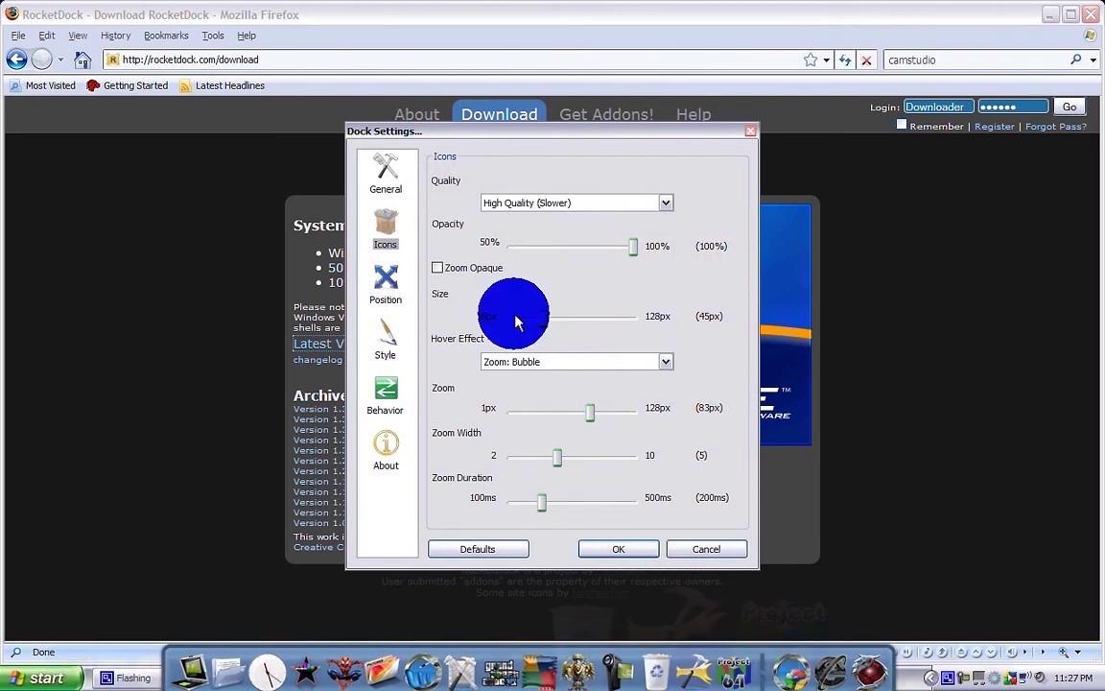
left_click(401, 183)
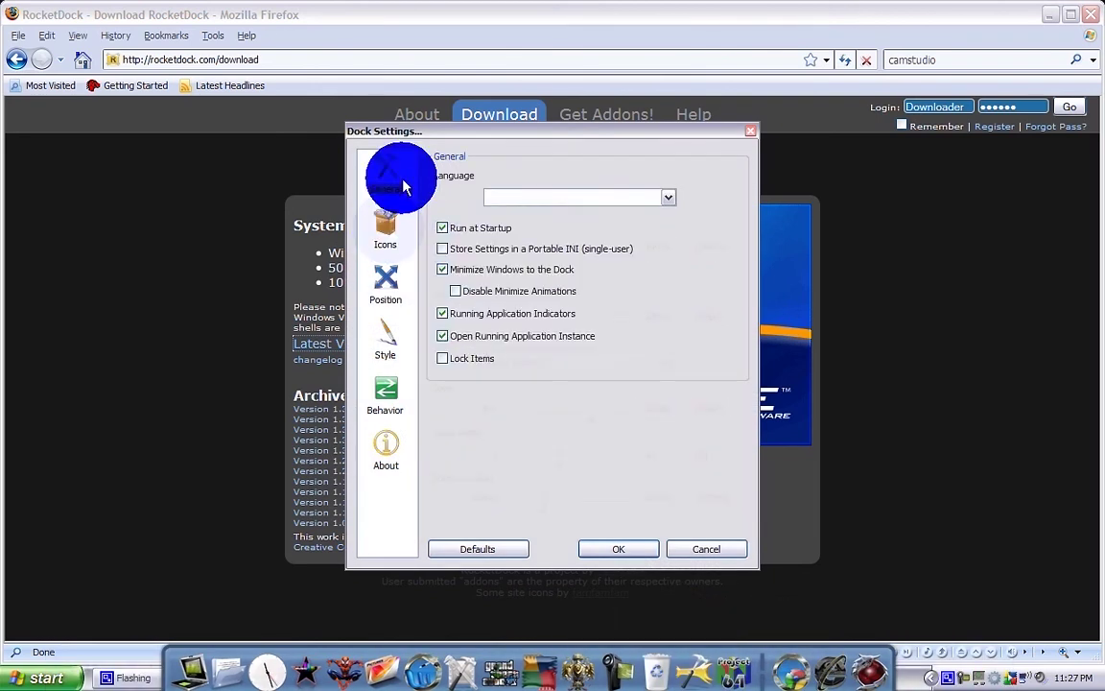
left_click(447, 279)
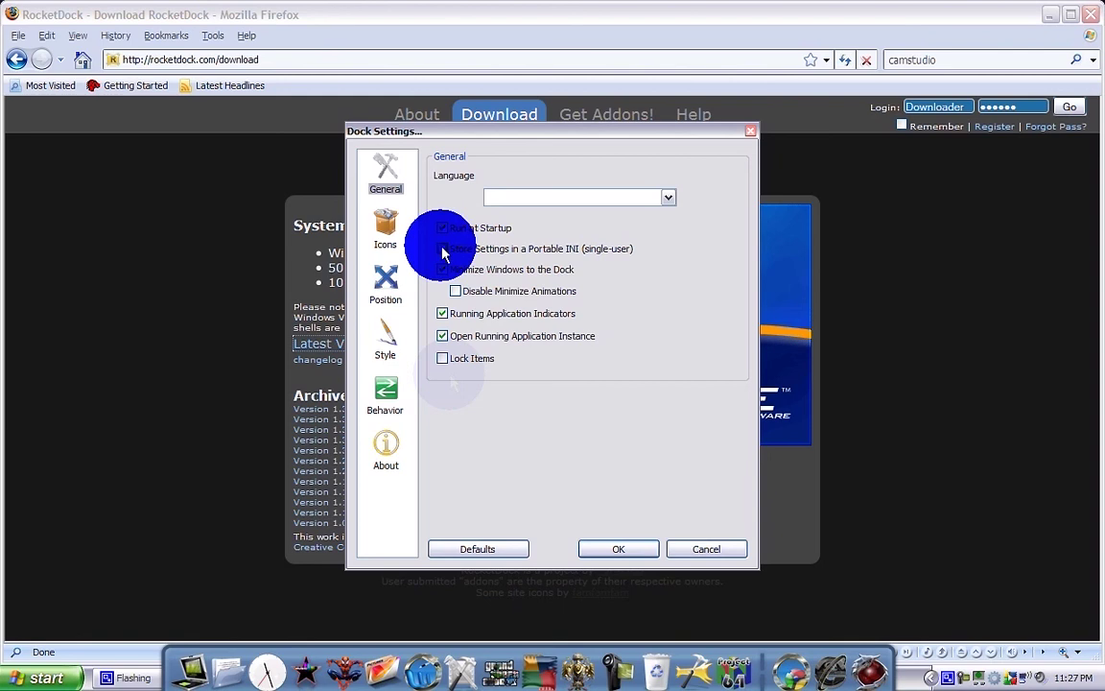
left_click(385, 283)
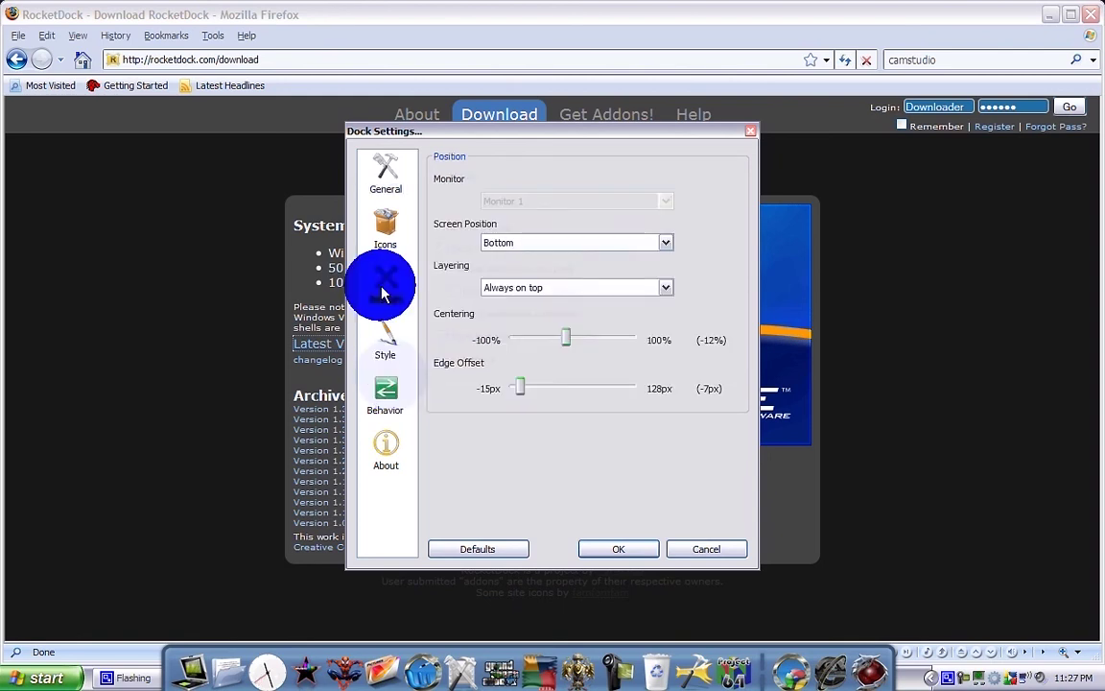
left_click(385, 228)
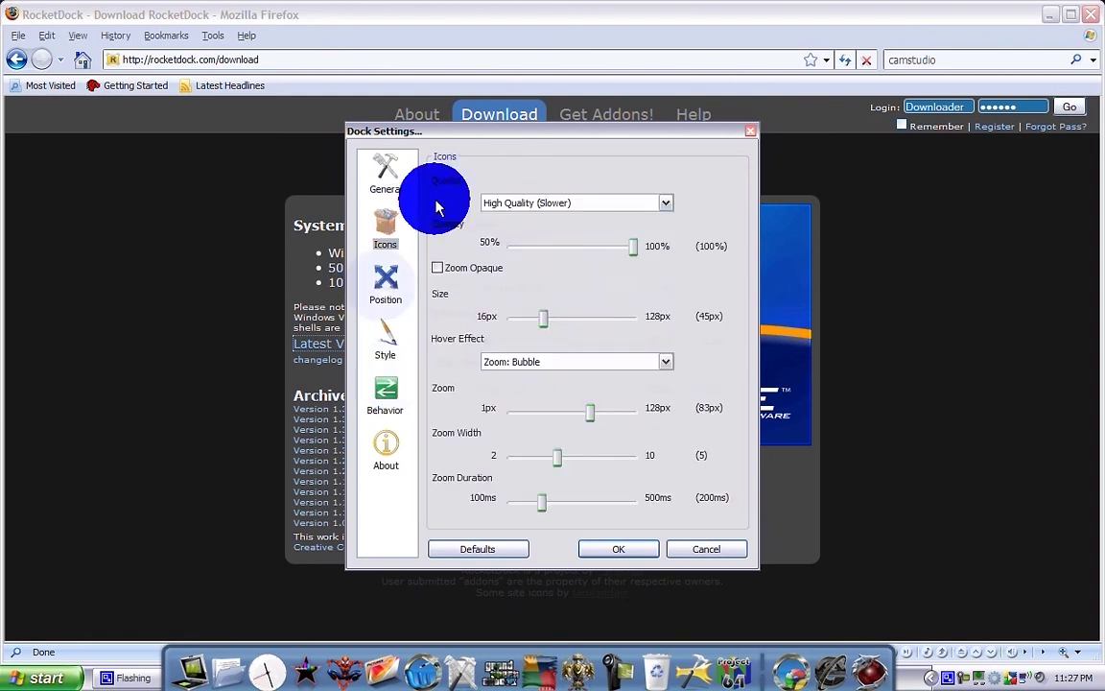
left_click(385, 394)
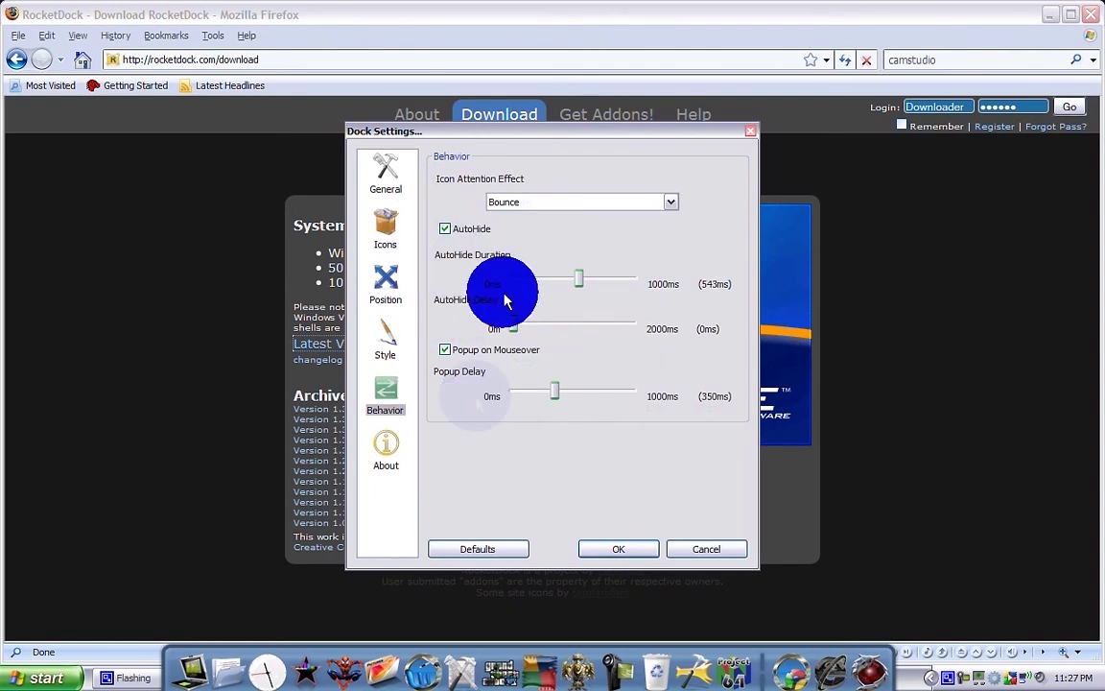
- Try UberIcon Effects as the icon attention effect and toggle AutoHide off and back on
left_click(516, 202)
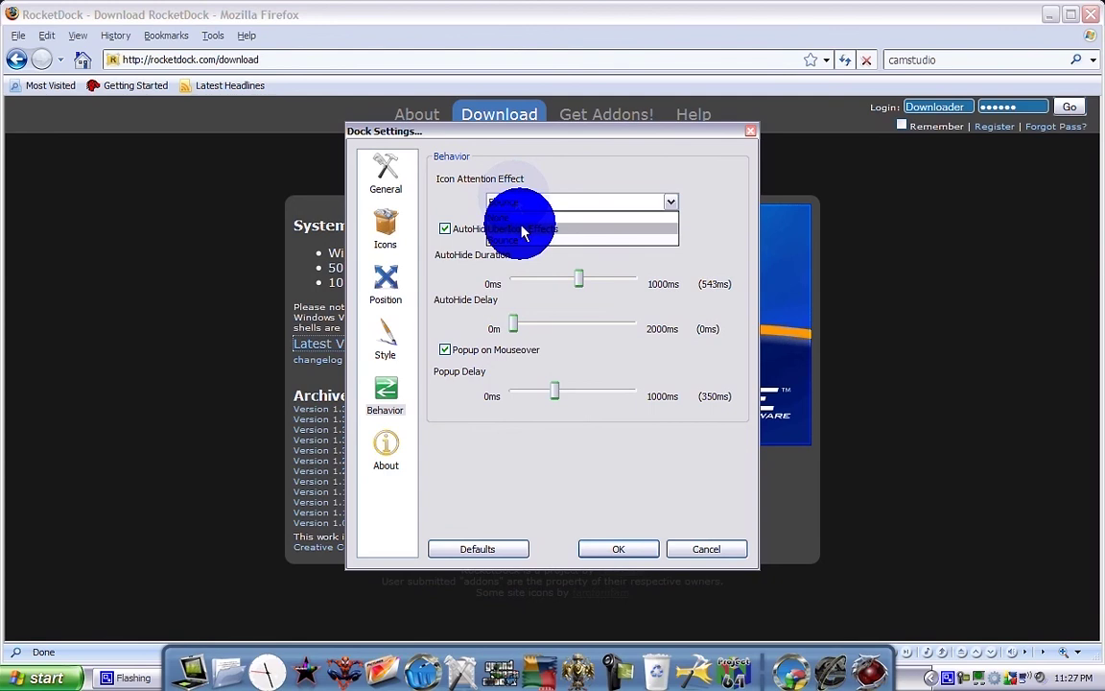
left_click(524, 230)
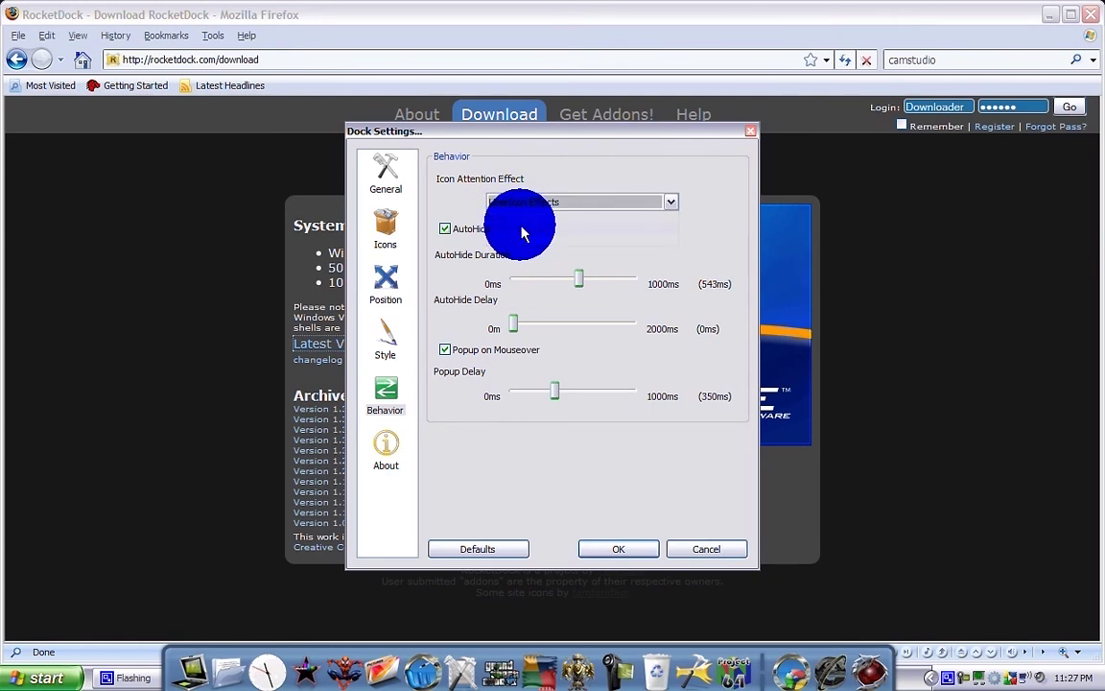
left_click(524, 230)
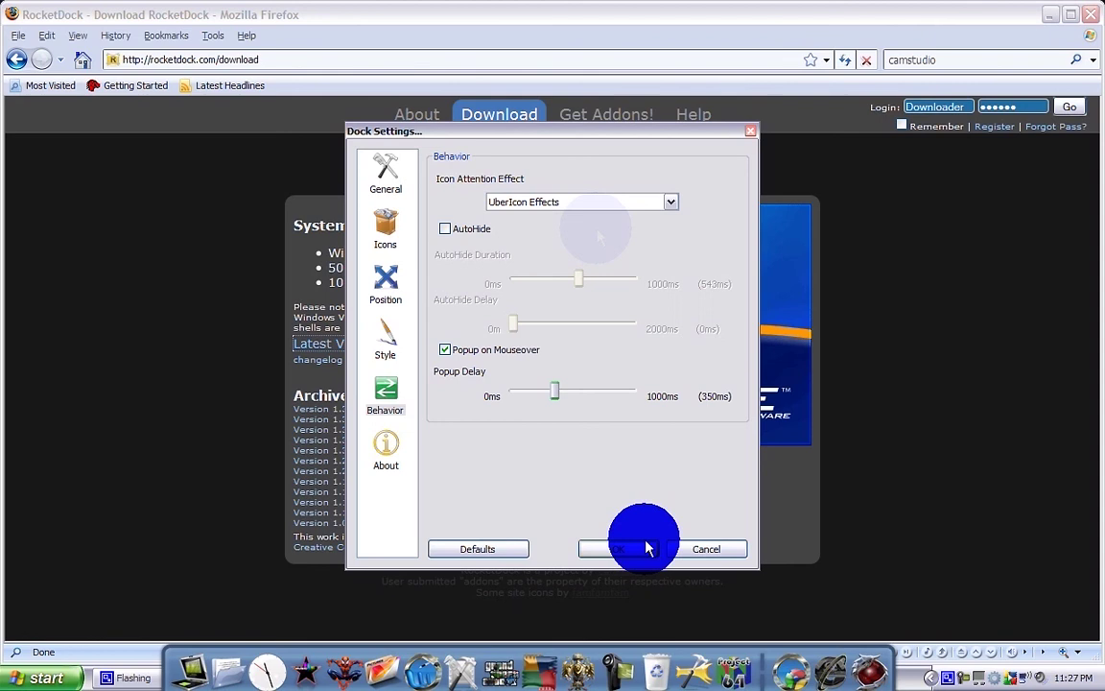
left_click(447, 230)
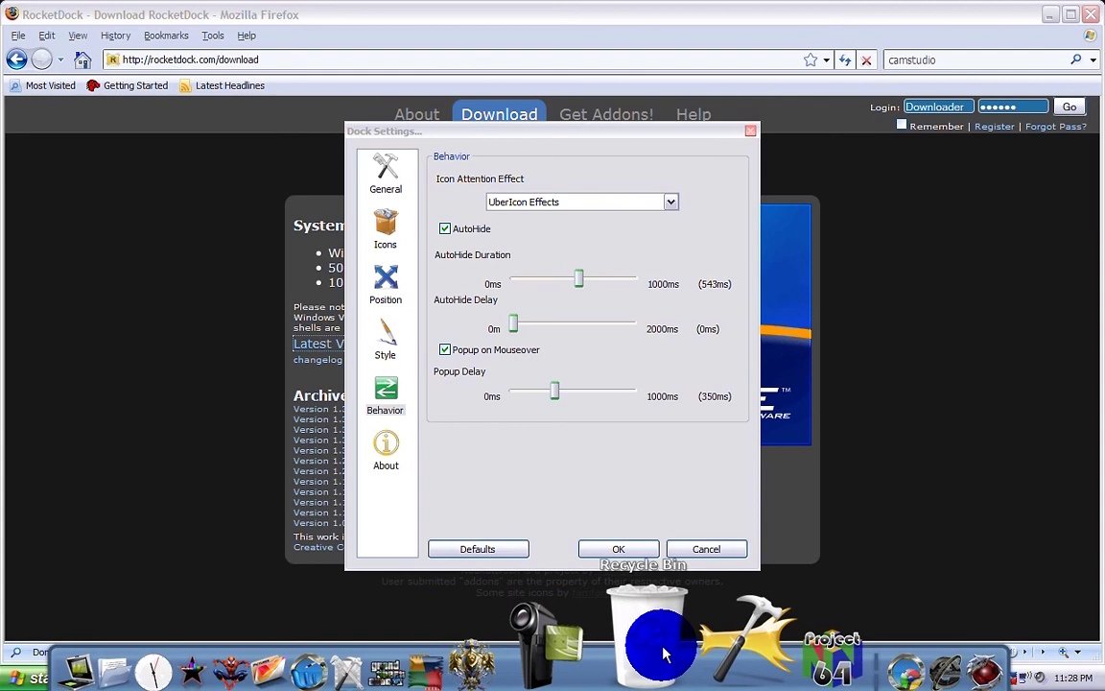
- Set the icon attention effect to Bounce and apply the dock settings
left_click(665, 199)
left_click(651, 239)
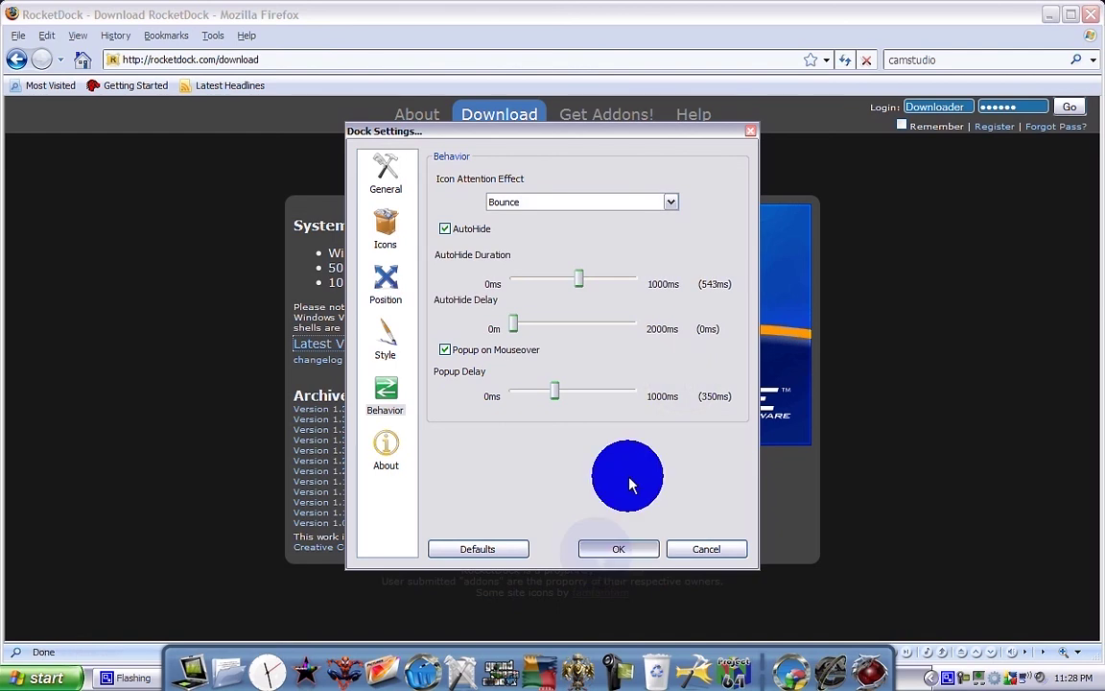
left_click(618, 548)
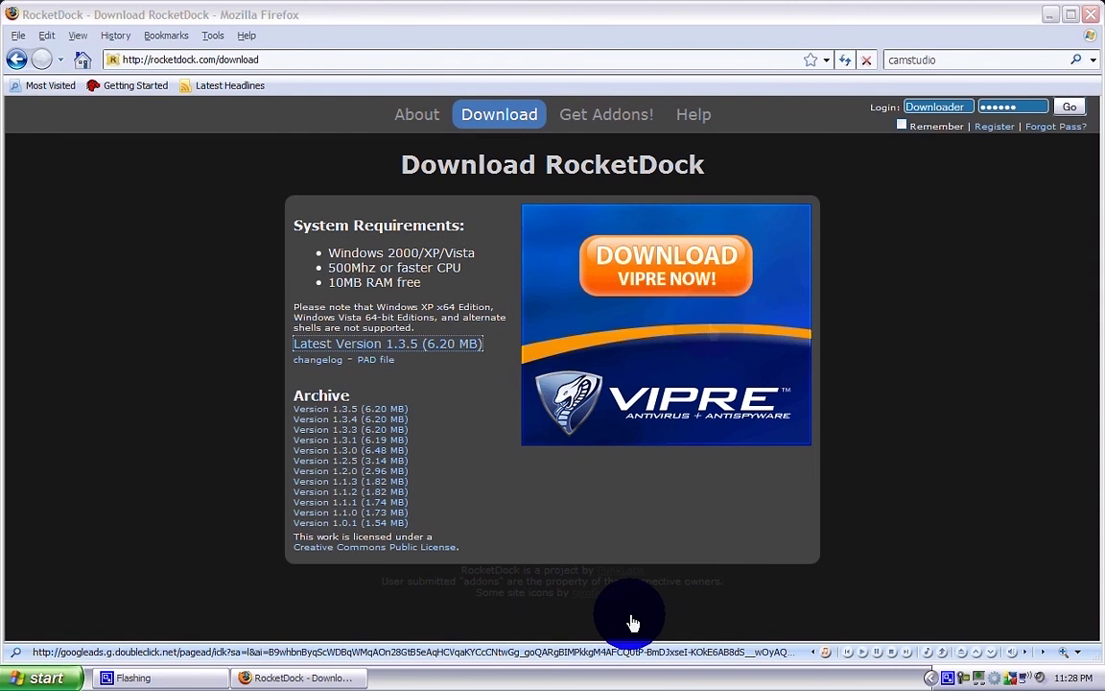
- Go to the icon add-ons on the RocketDock site and search for "Control Panel"
left_click(605, 126)
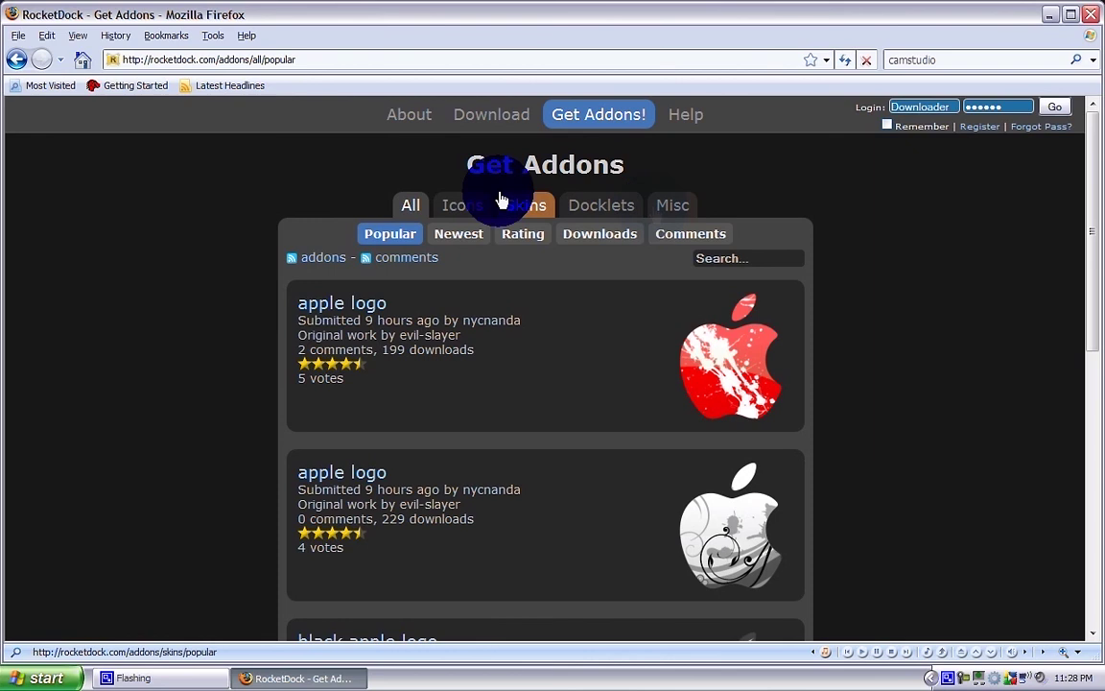
left_click(460, 206)
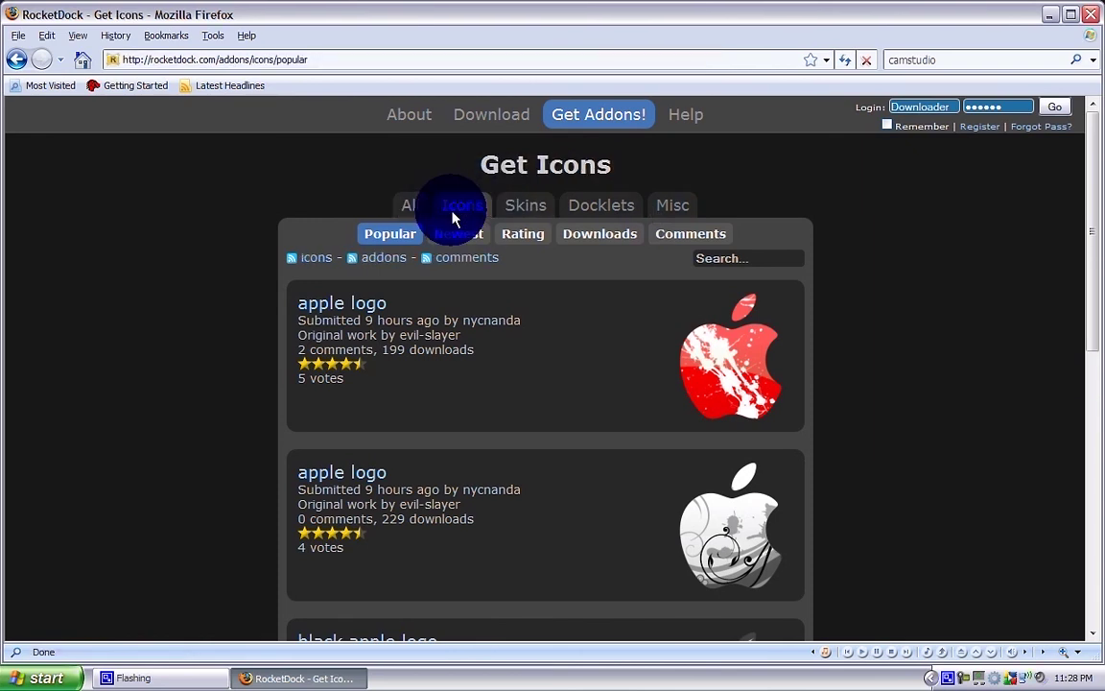
mouse_move(578, 683)
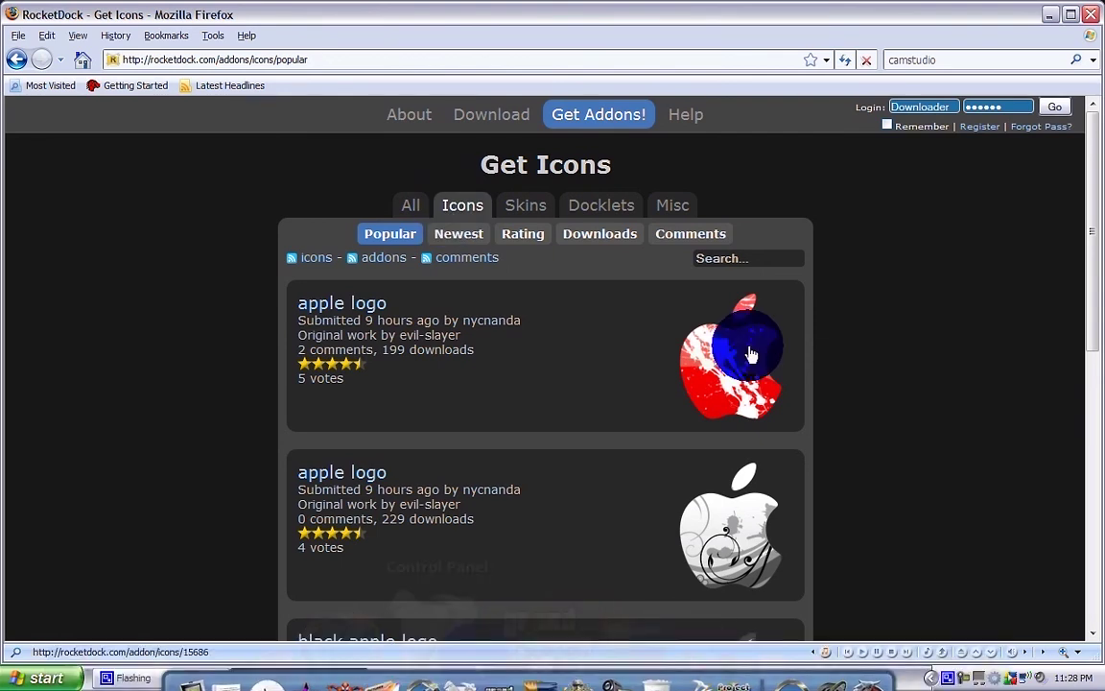
left_click(726, 260)
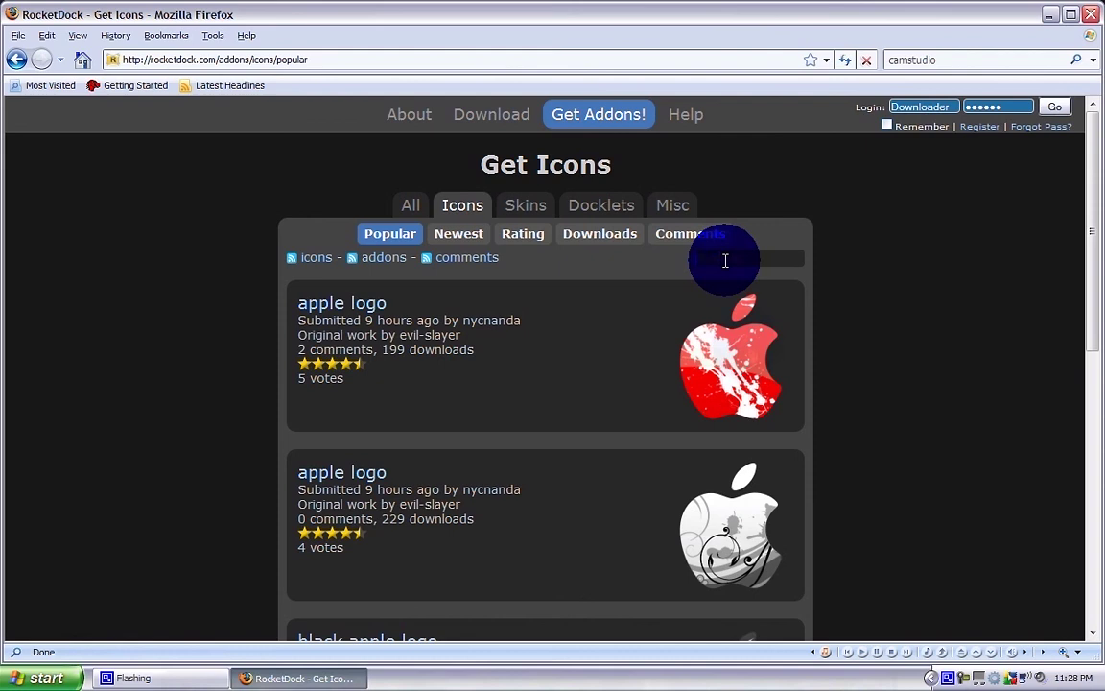
type("Cam")
type("Studio")
type("el")
key("Return")
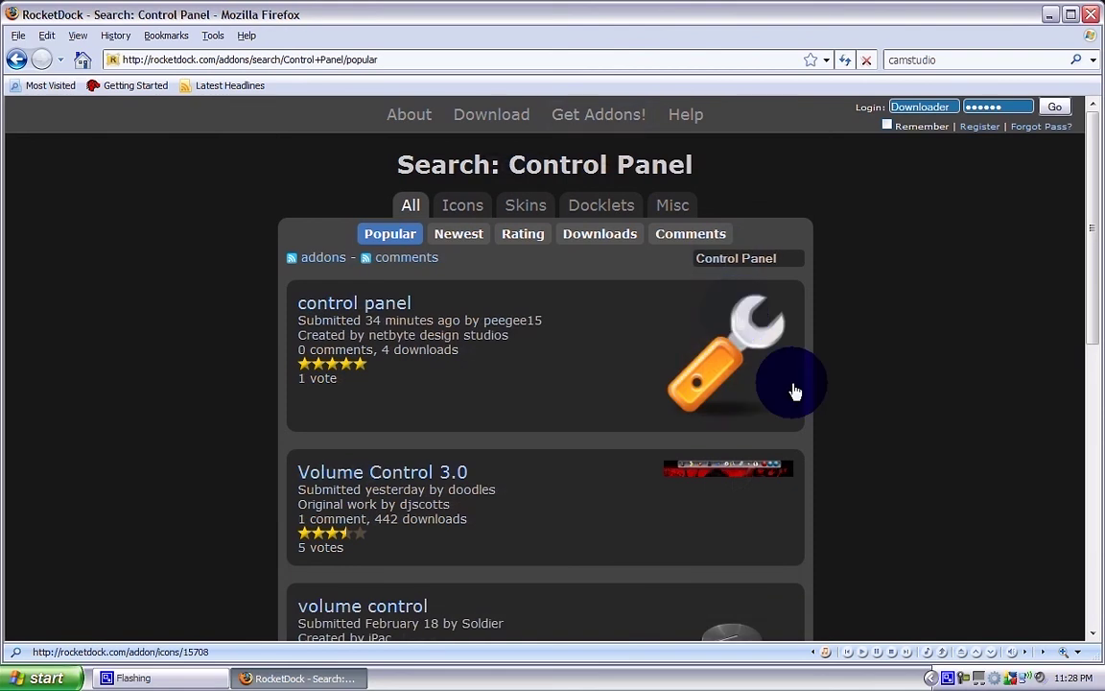
- Open the page of the Control panel icon with red gears, created by Glass icons, from the search results
scroll(794, 391, "down", 5)
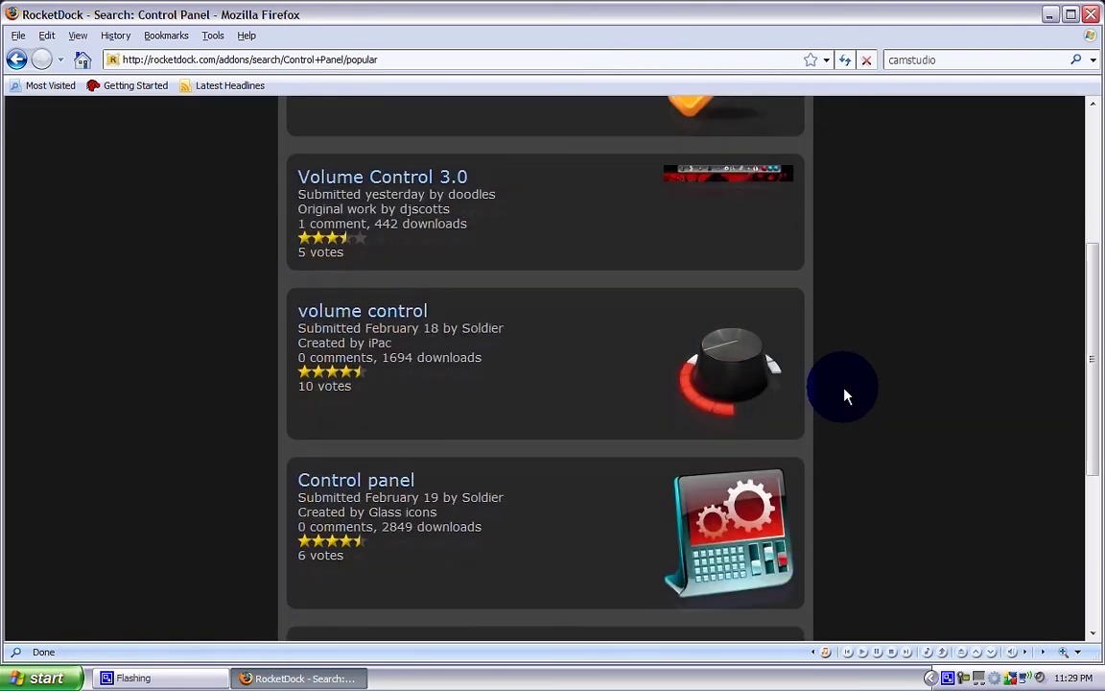
scroll(846, 396, "down", 4)
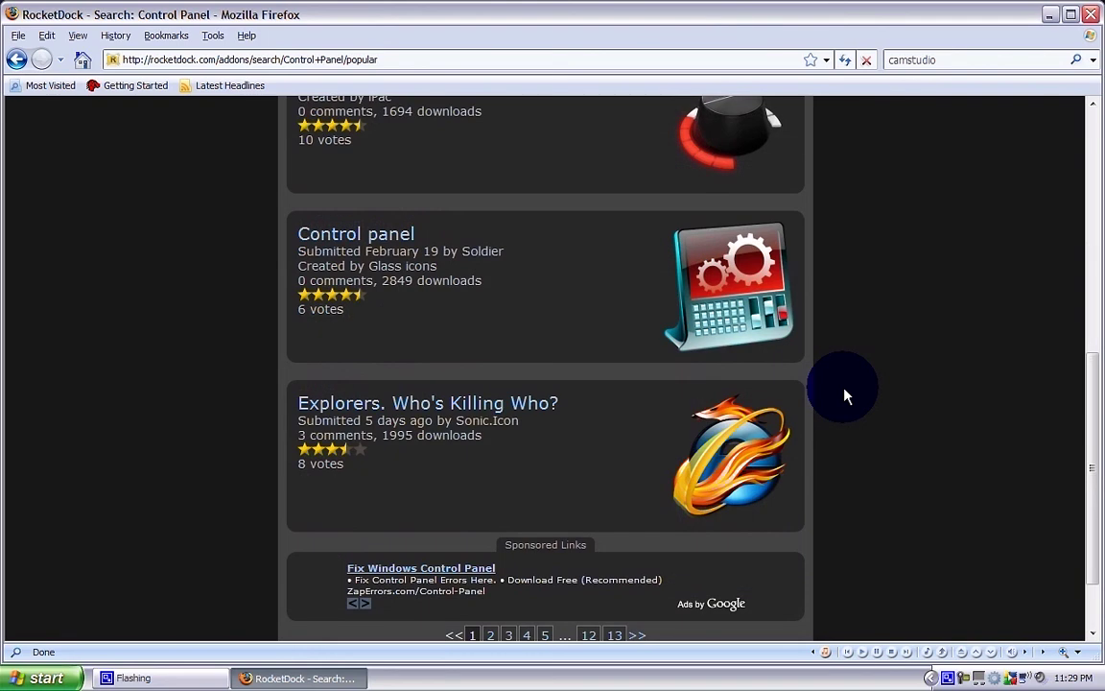
scroll(846, 395, "down", 1)
left_click(734, 252)
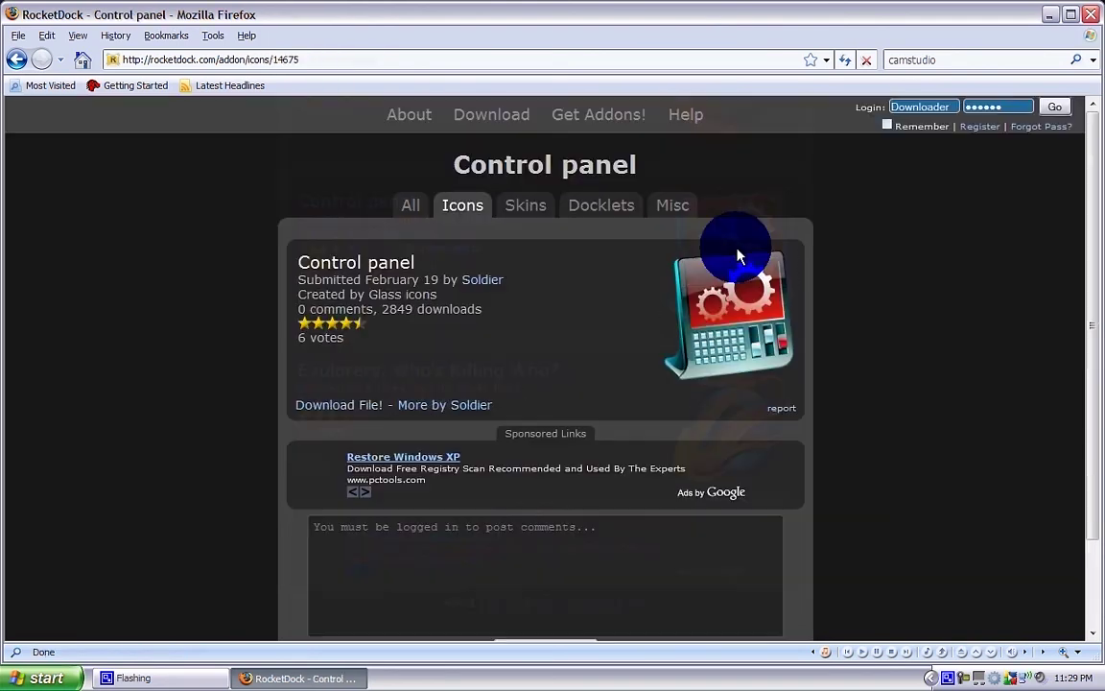
- Download the icon as Control-panel-2.zip with the Save File option and close the downloads window
left_click(365, 408)
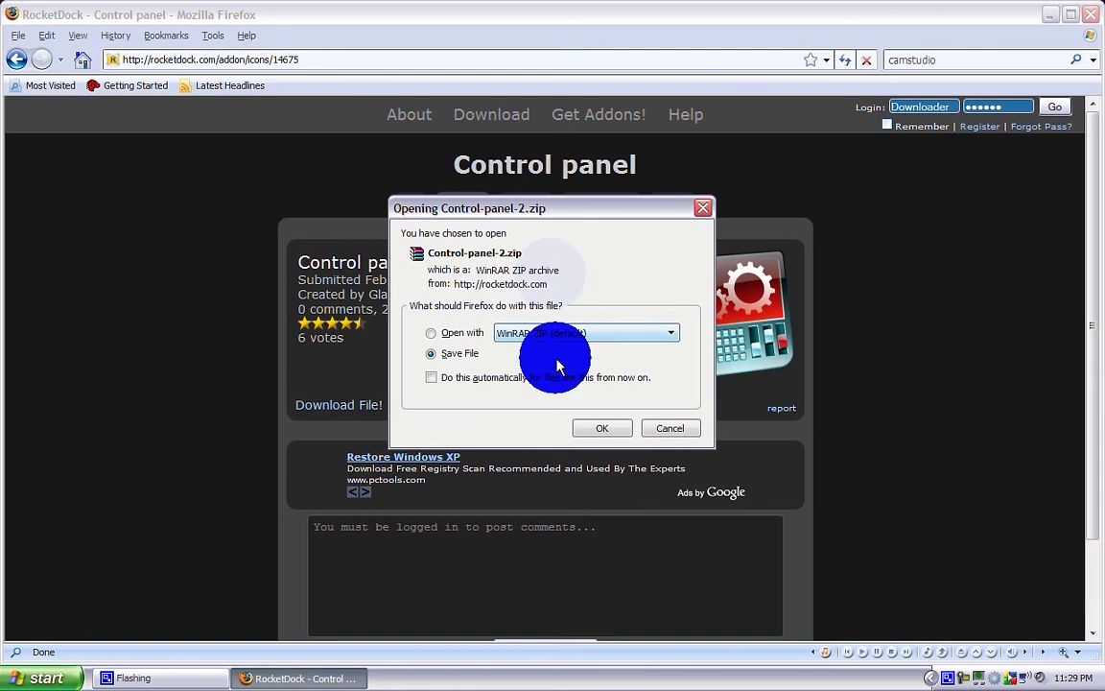
left_click(449, 354)
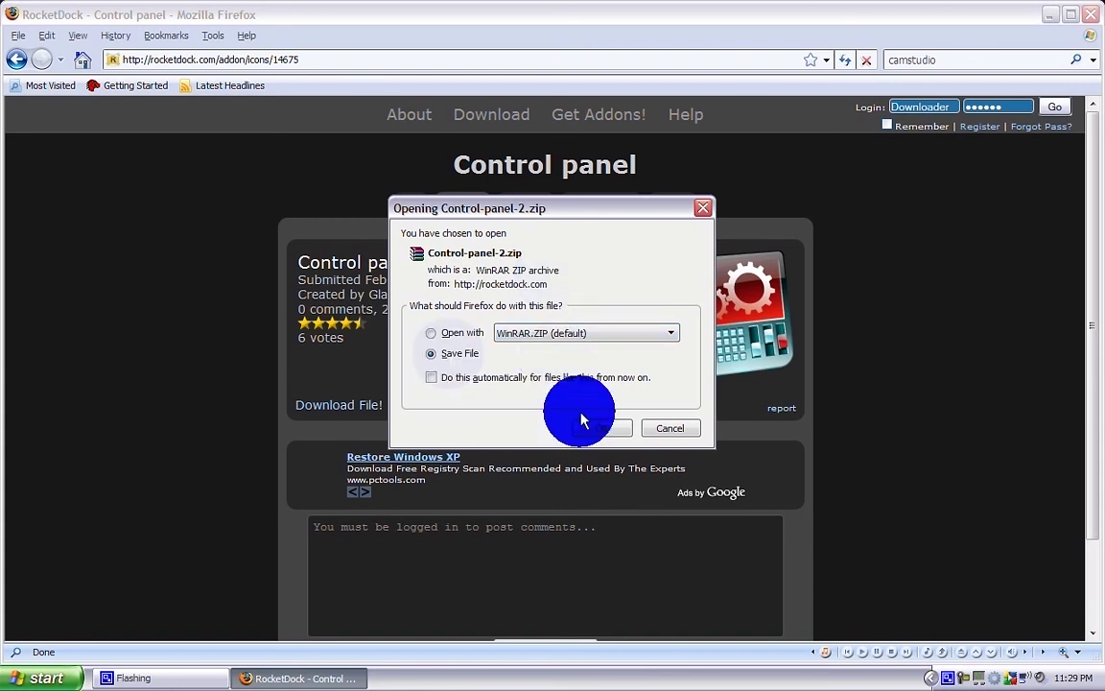
left_click(581, 423)
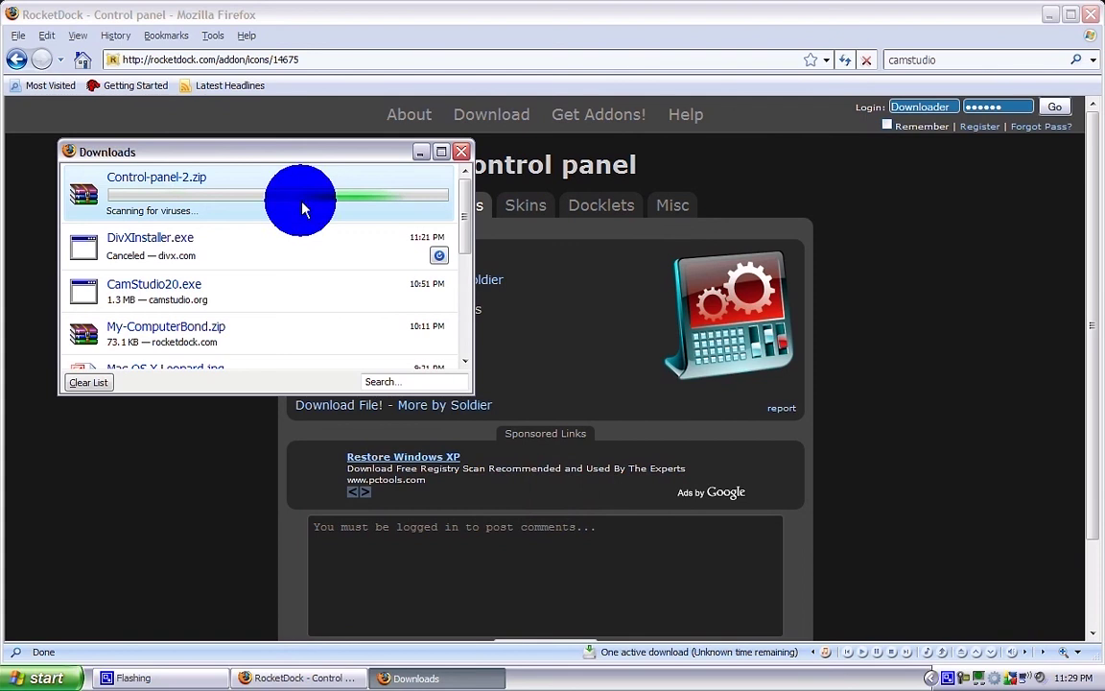
left_click(464, 153)
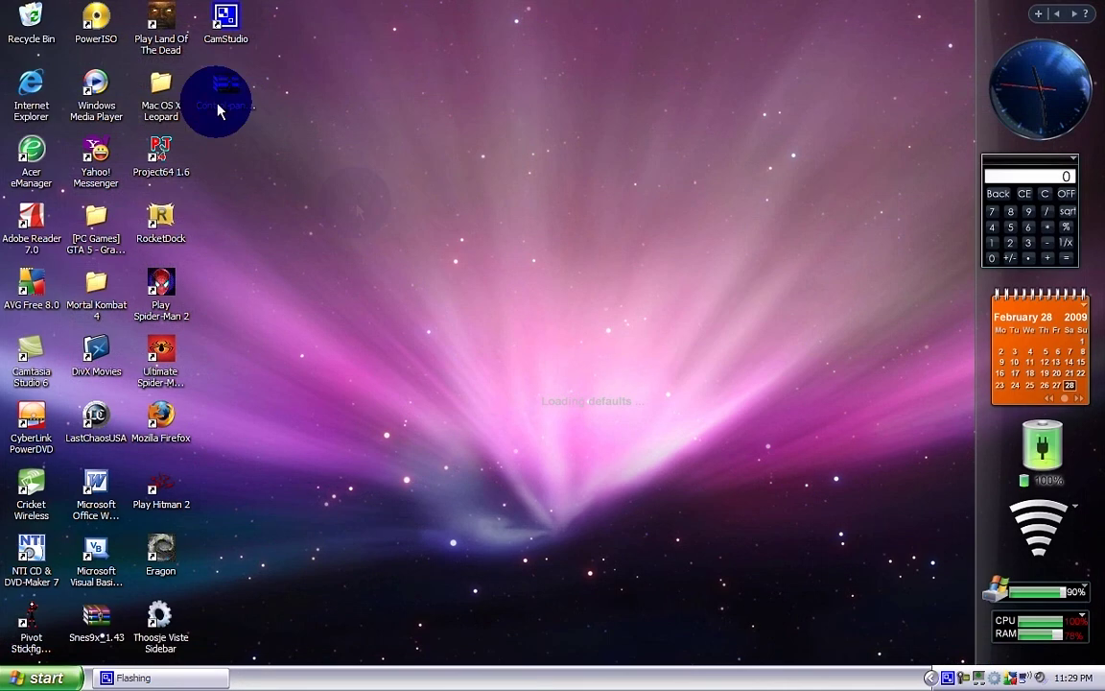
- Open the Control-panel-2.zip archive from the desktop in WinRAR, dismiss the licence reminder, and open Control panel.png
left_click(218, 112)
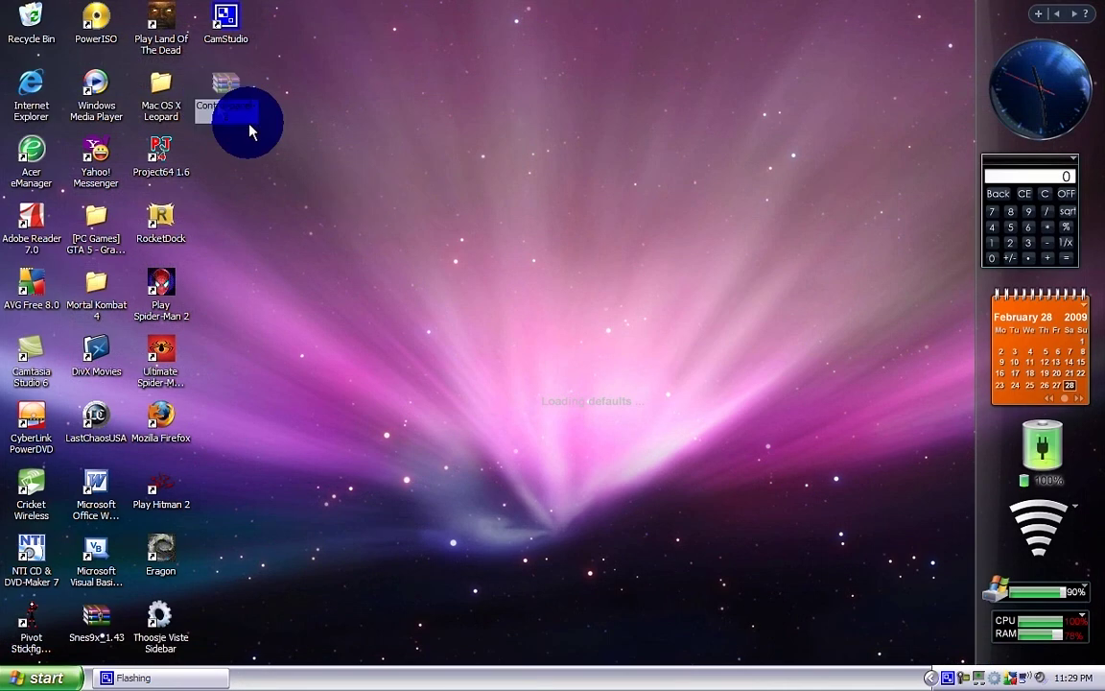
left_click(297, 161)
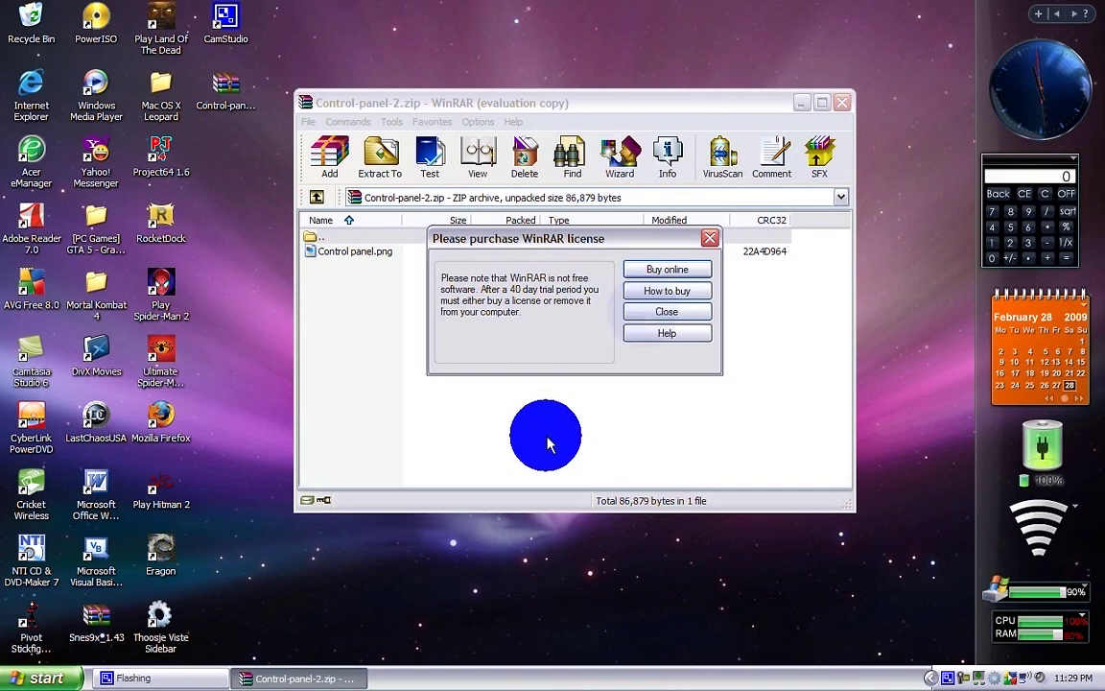
key("Escape")
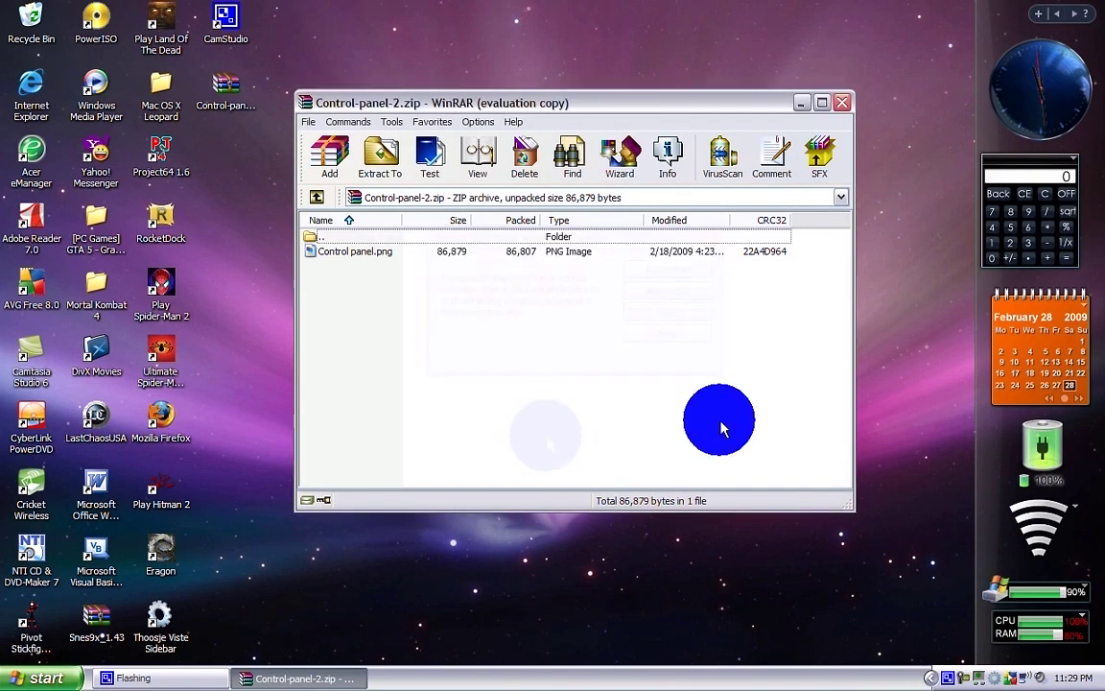
left_click(335, 254)
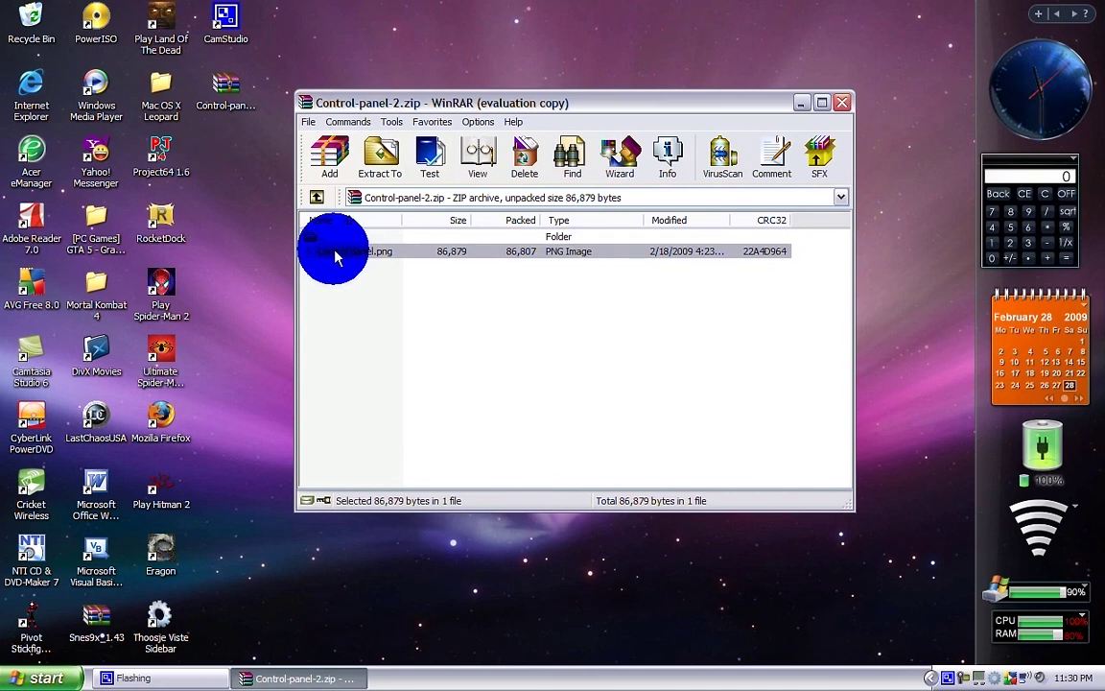
double_click(335, 254)
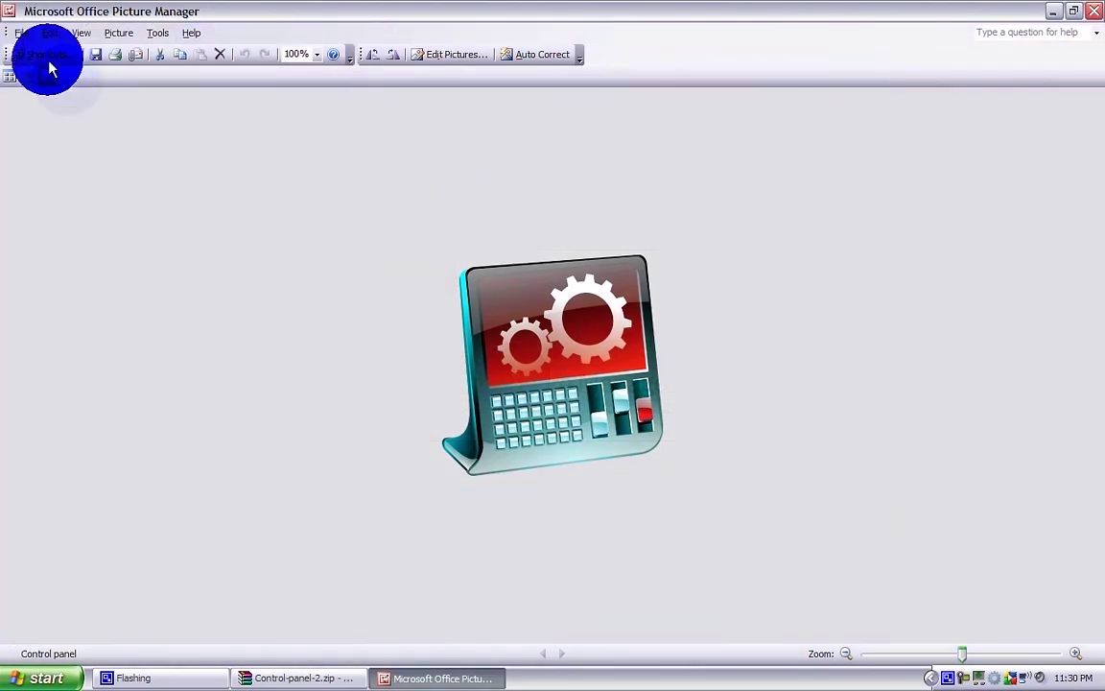
- Save a copy of the picture as "Control panel" in a folder within the account owner's documents, and close the picture viewer and the archive
left_click(21, 35)
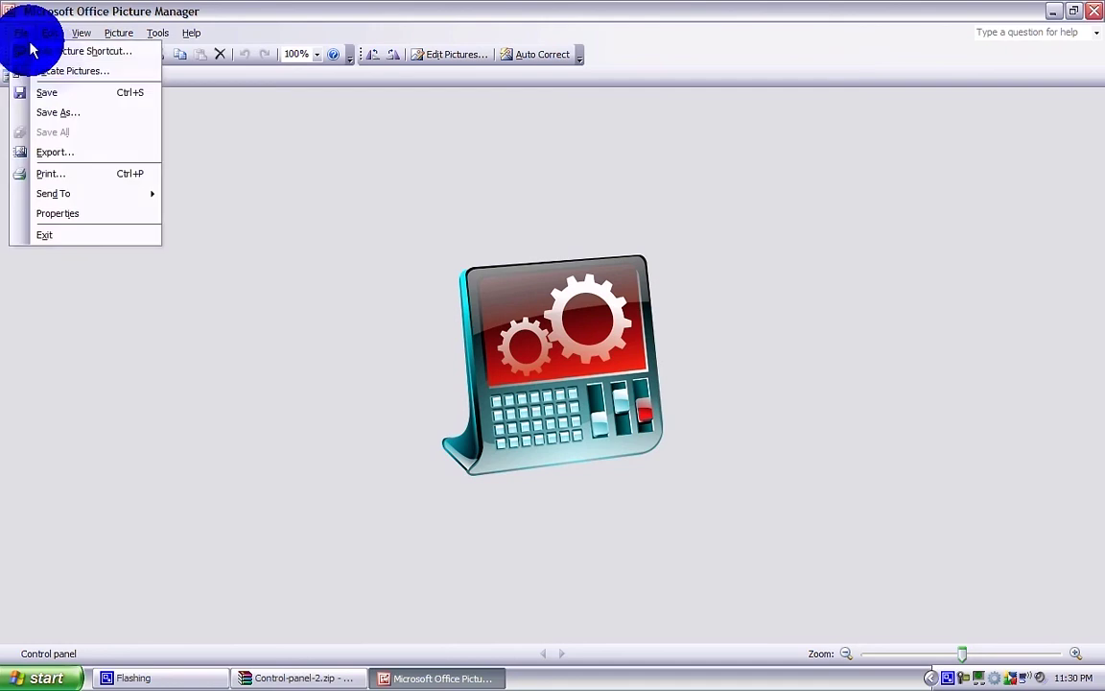
left_click(73, 115)
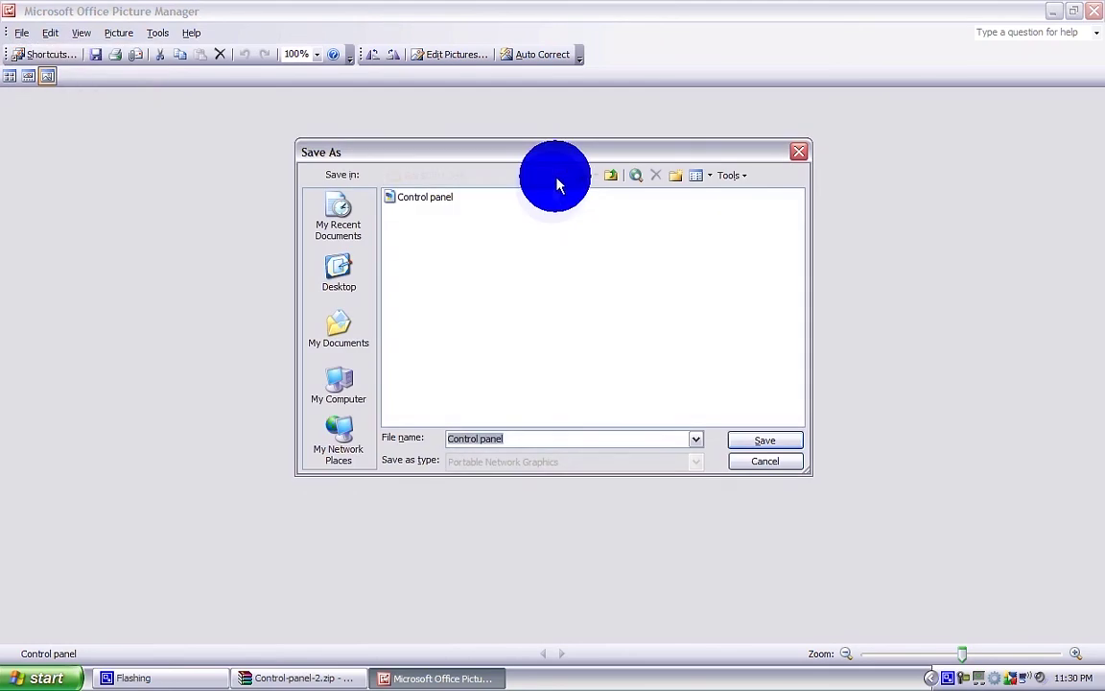
left_click(557, 182)
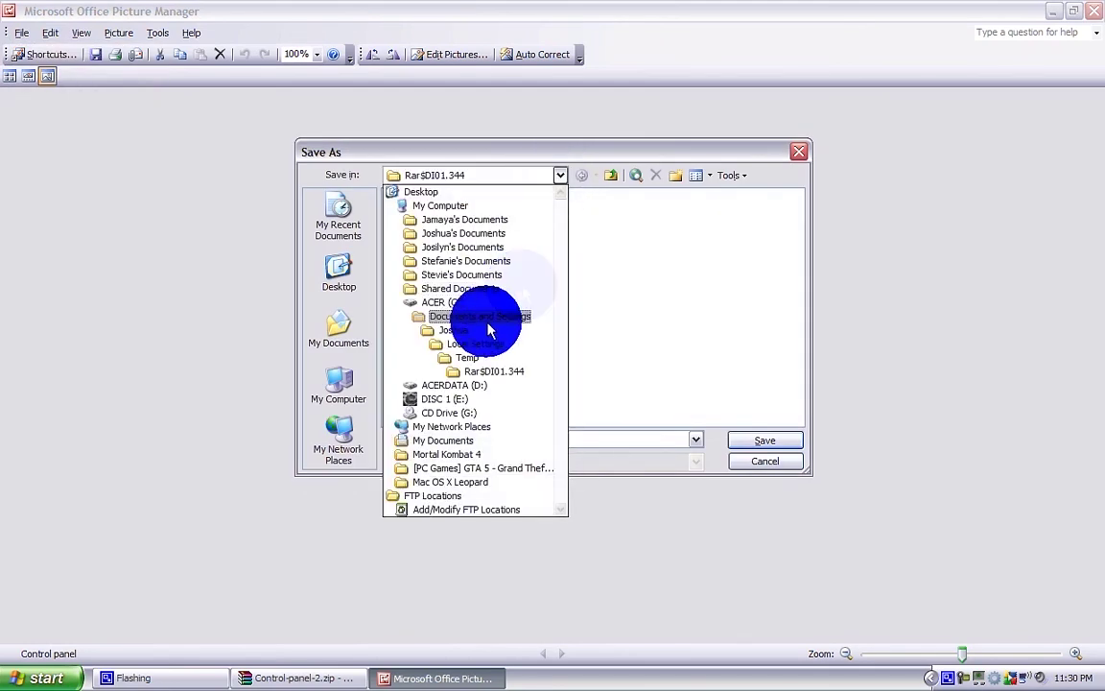
left_click(460, 235)
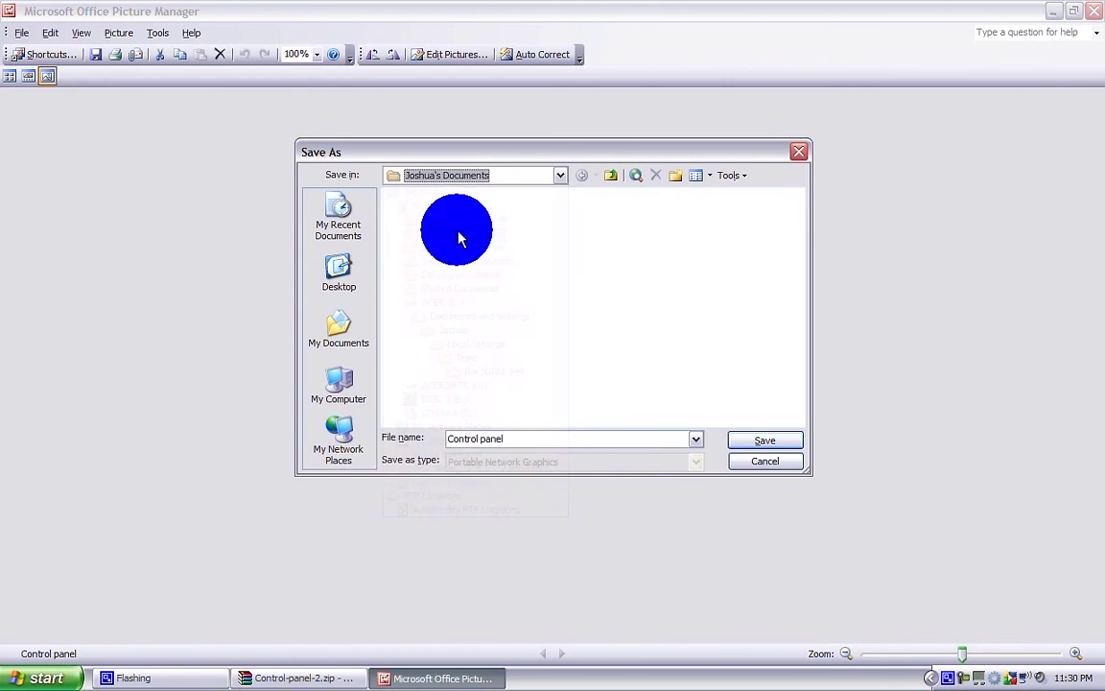
left_click(404, 366)
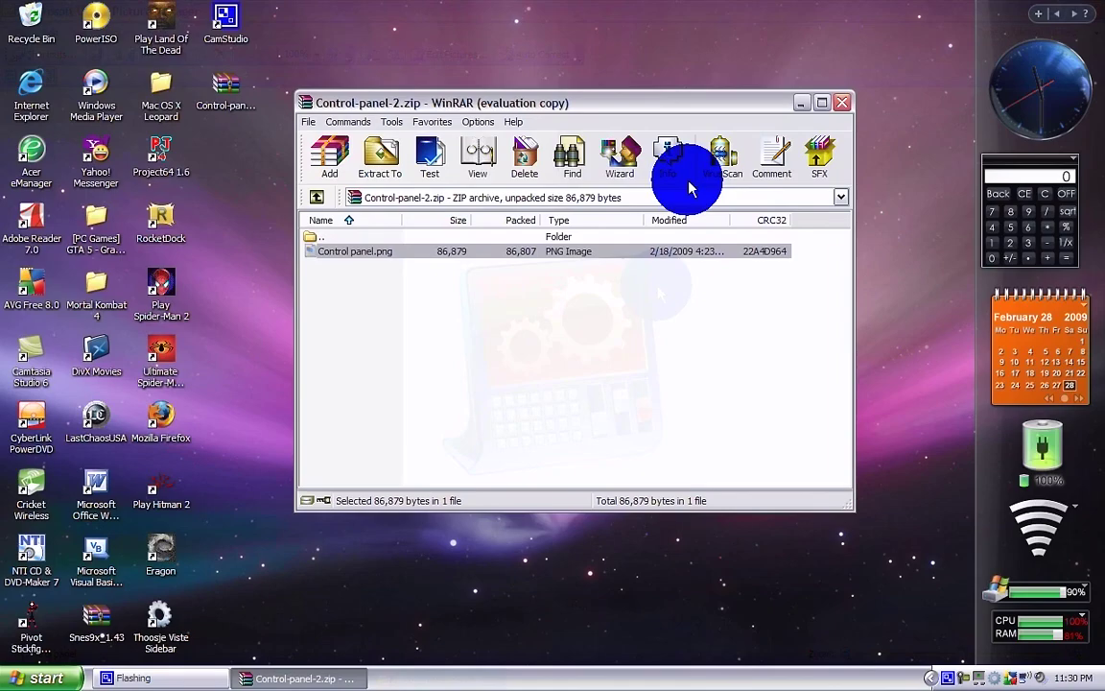
left_click(840, 104)
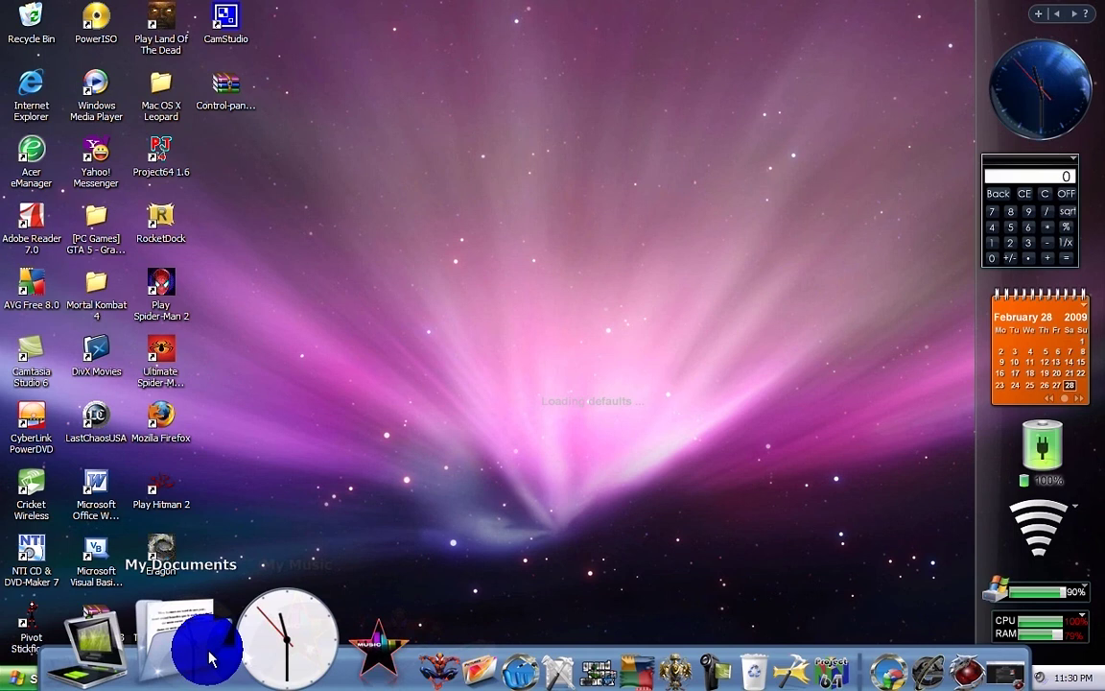
- Change the dock's Control Panel icon to Control panel.png from the personal documents folder, keeping Open Running at Use Global Setting, and confirm
right_click(449, 637)
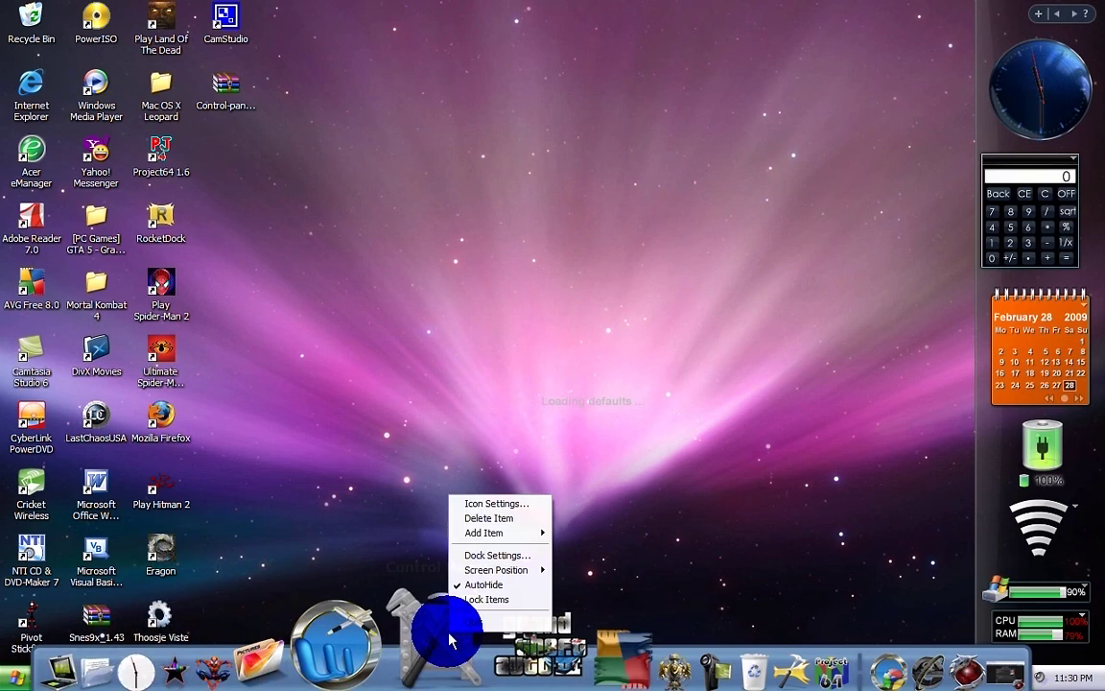
left_click(480, 516)
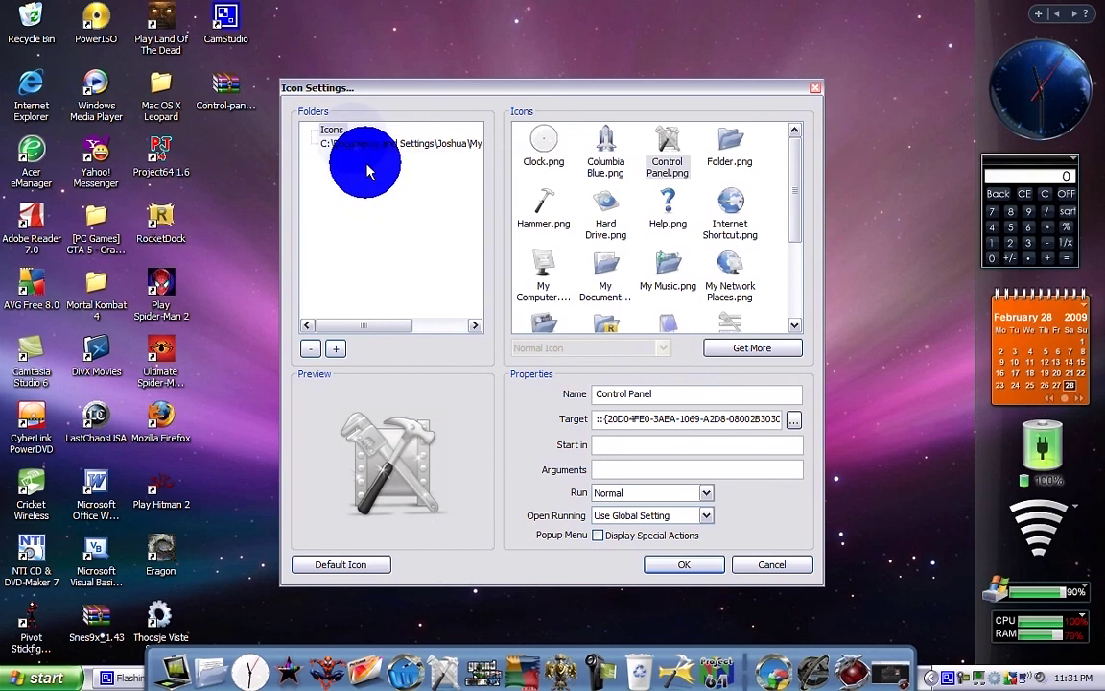
left_click(401, 197)
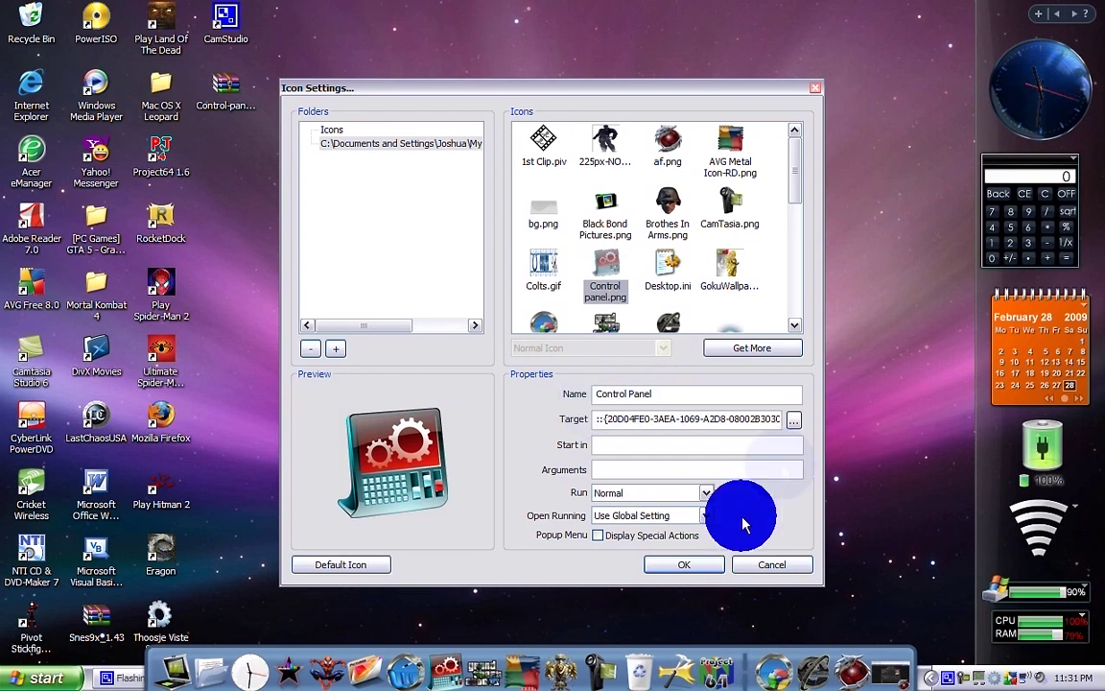
left_click(659, 516)
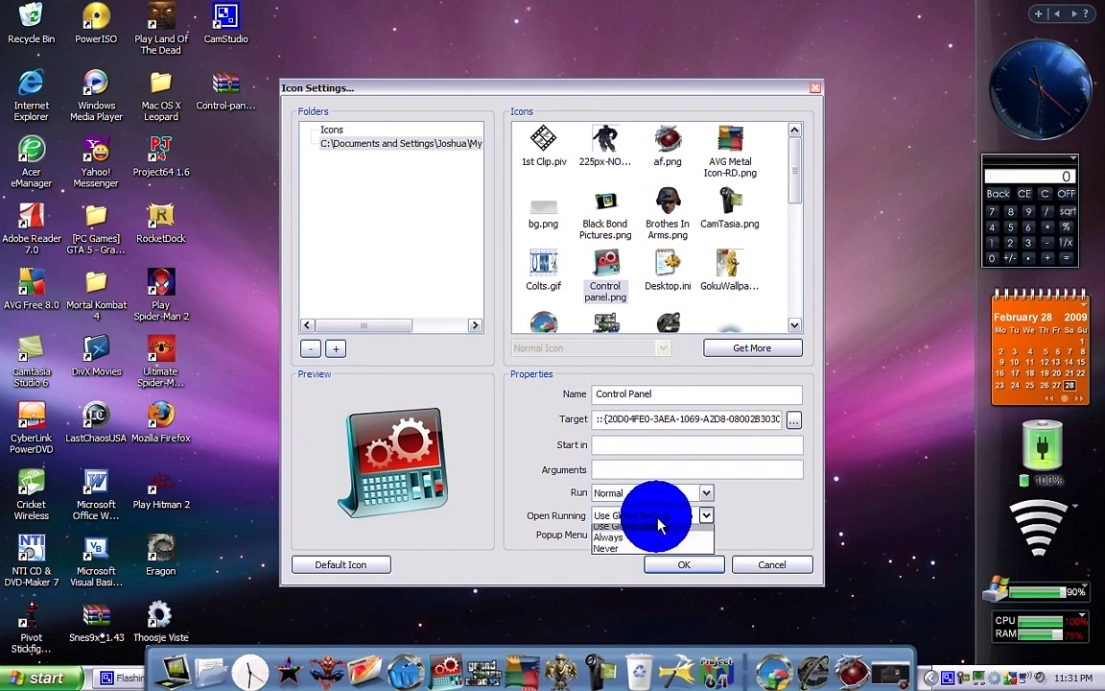
left_click(659, 527)
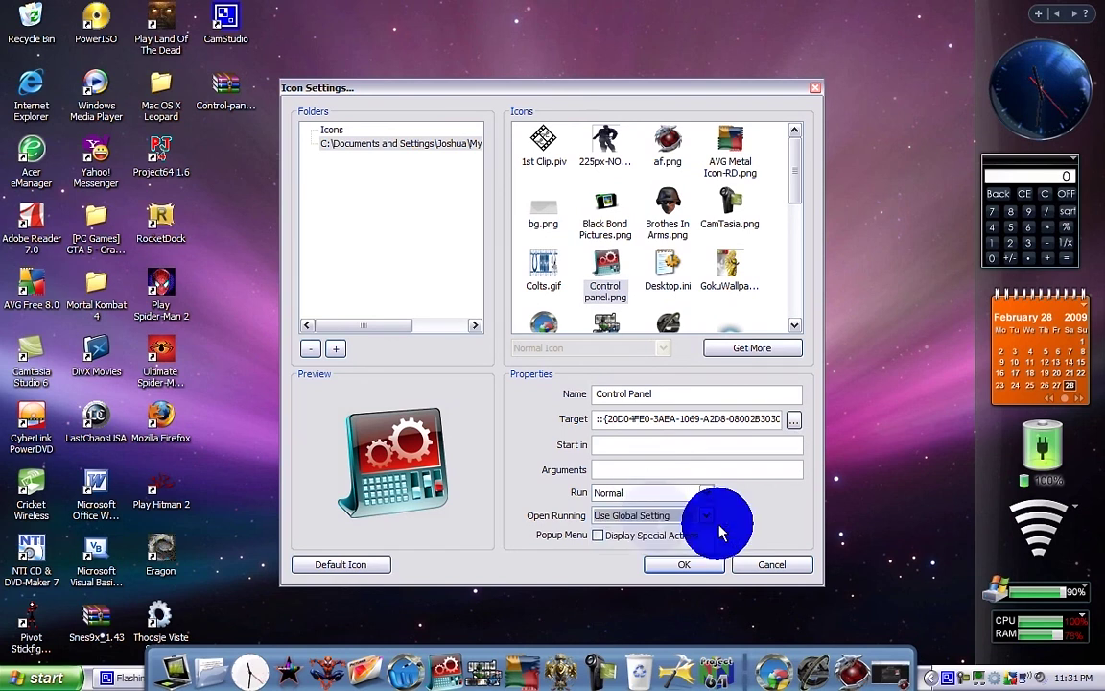
left_click(683, 562)
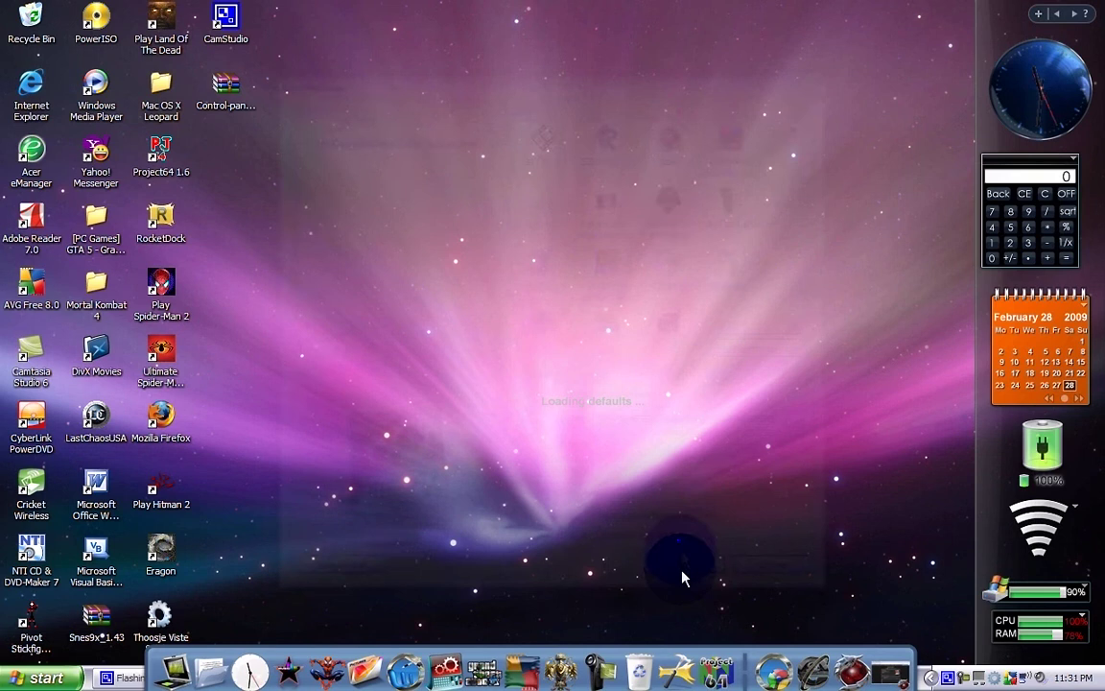